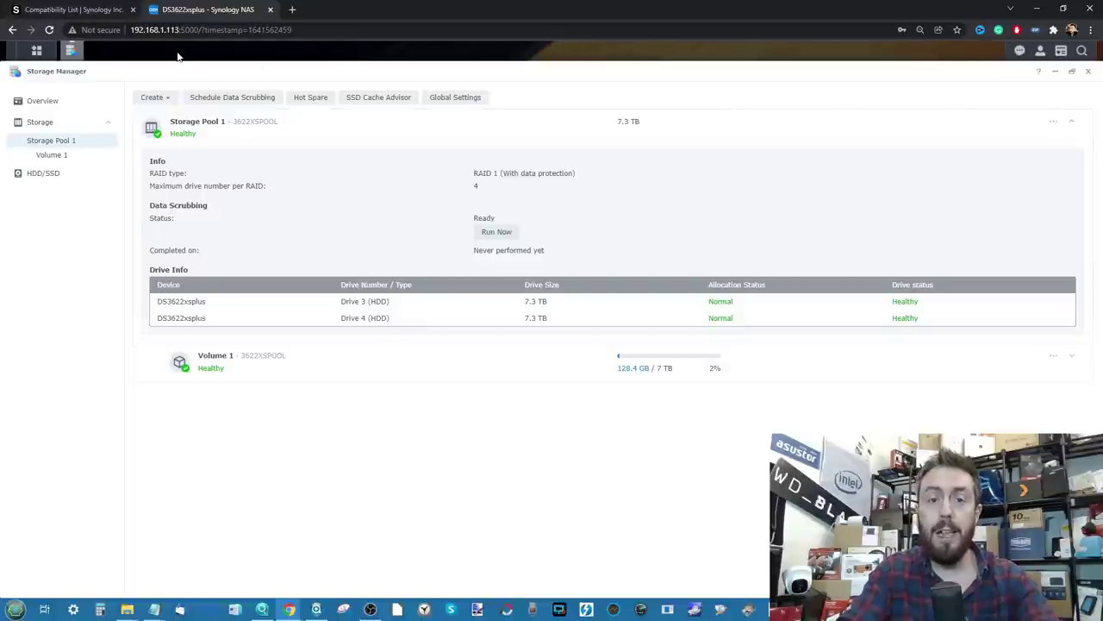
Switch to the Synology Products Compatibility List, find HDD/SSD devices for the DS3622xs+ and examine the listed drives
click(110, 9)
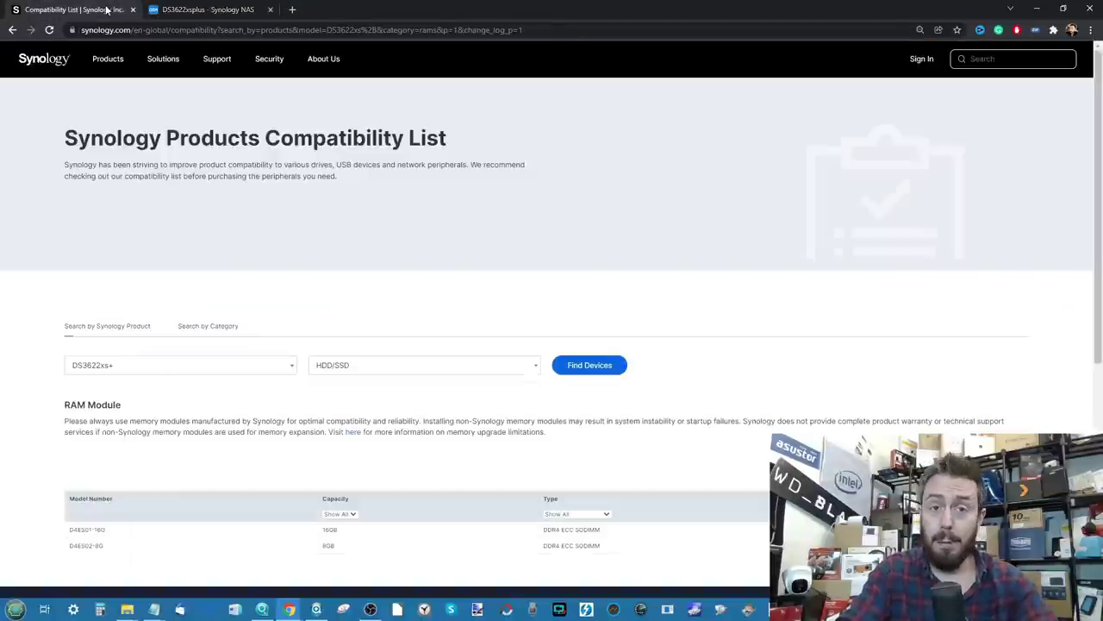
mouse_move(164, 69)
scroll(229, 387, down, 2)
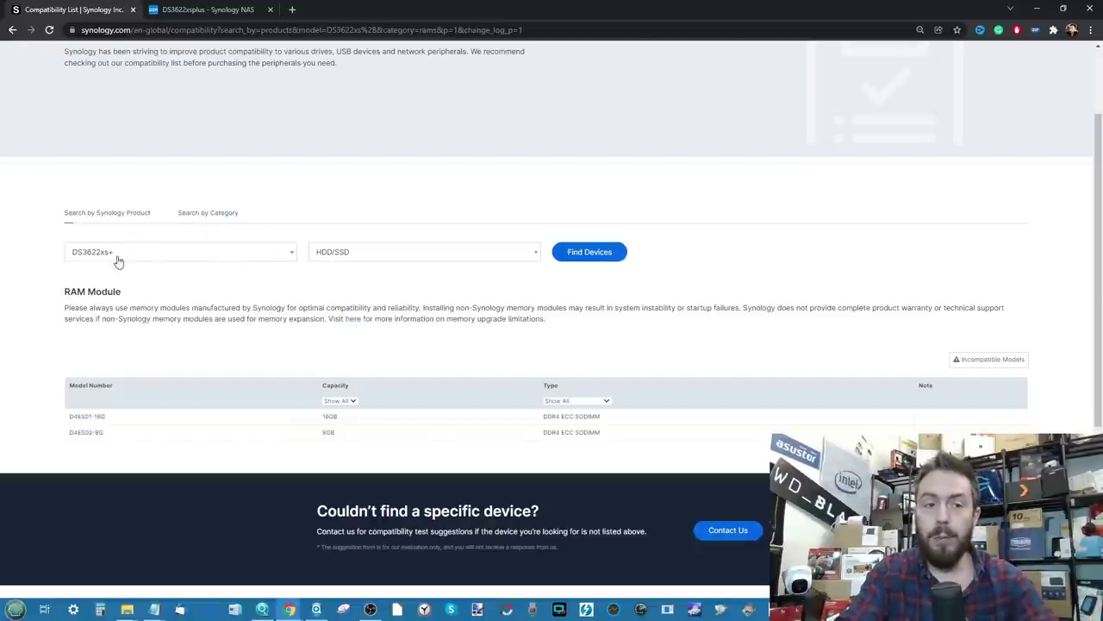
click(588, 253)
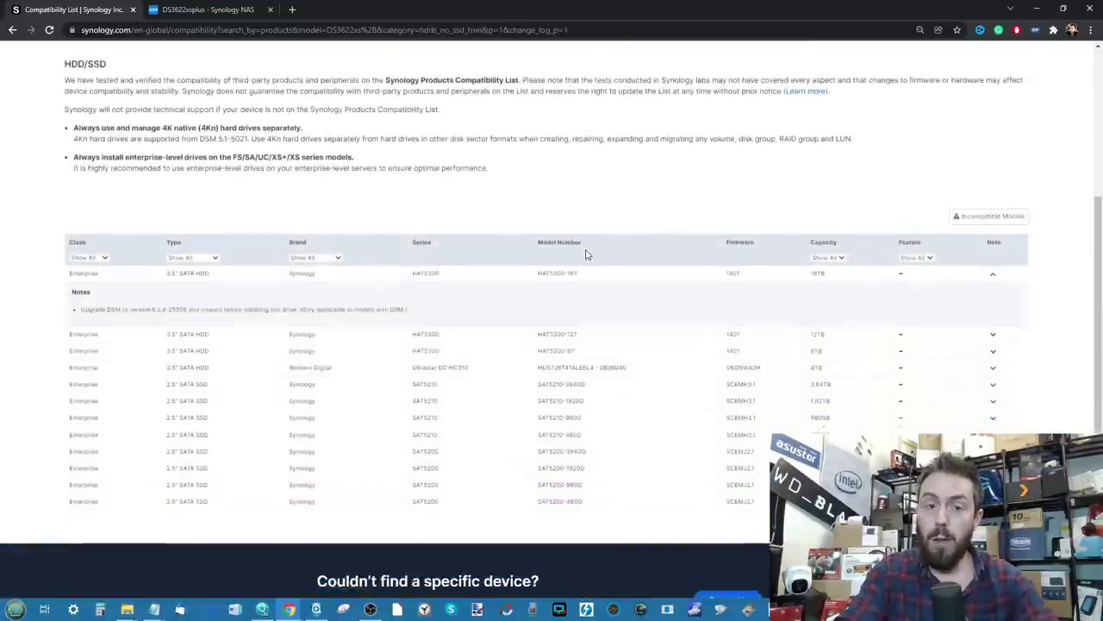
ctrl+scroll(264, 342, up, 5)
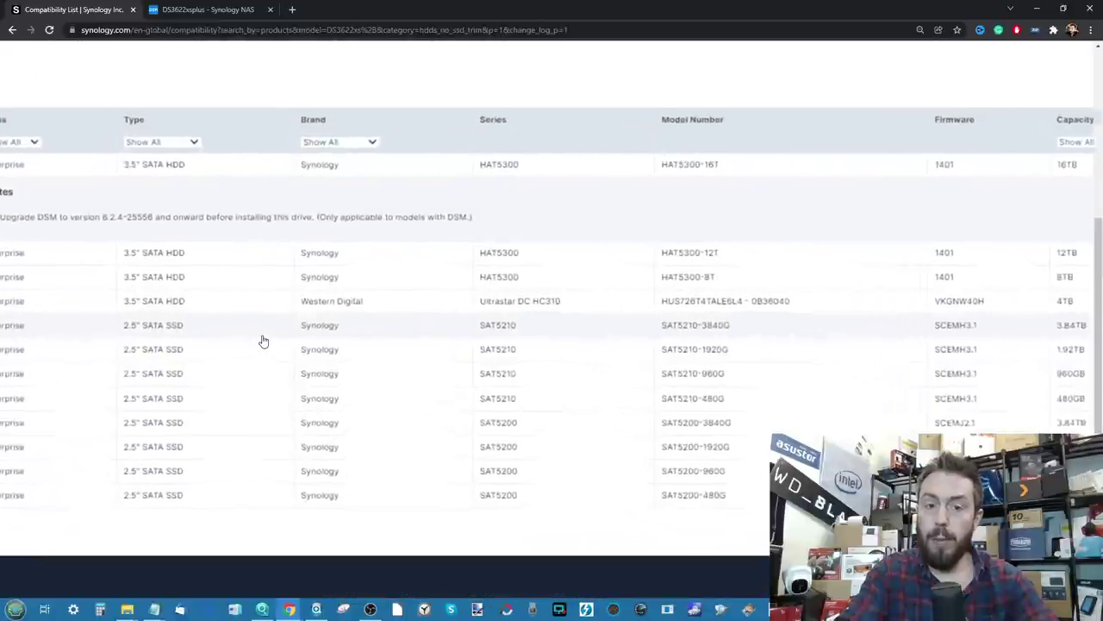
ctrl+scroll(264, 342, down, 5)
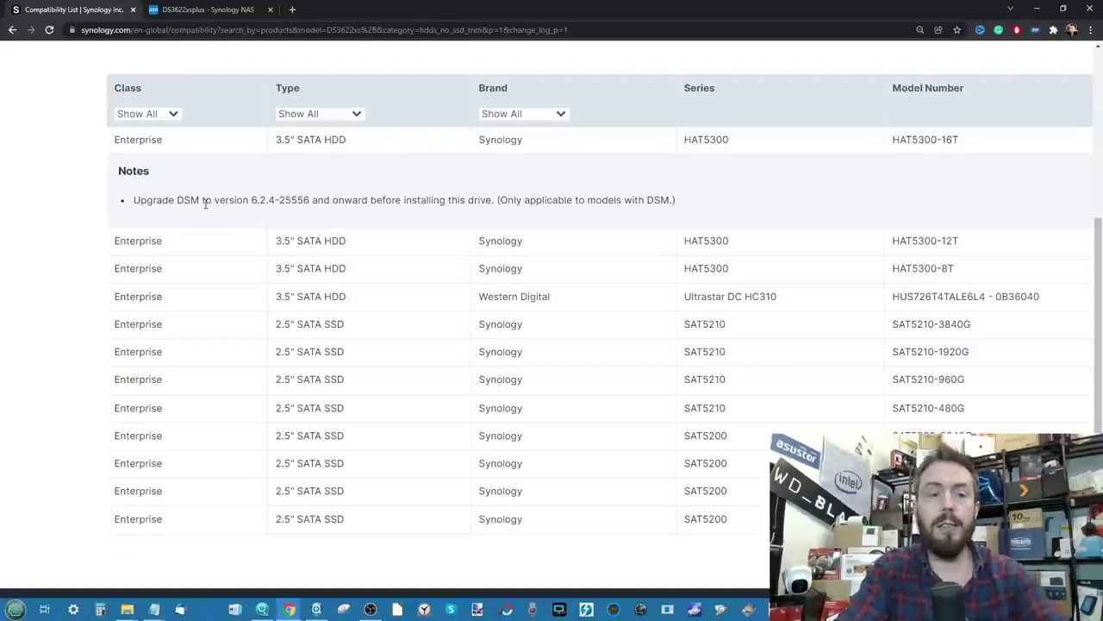
scroll(205, 203, up, 2)
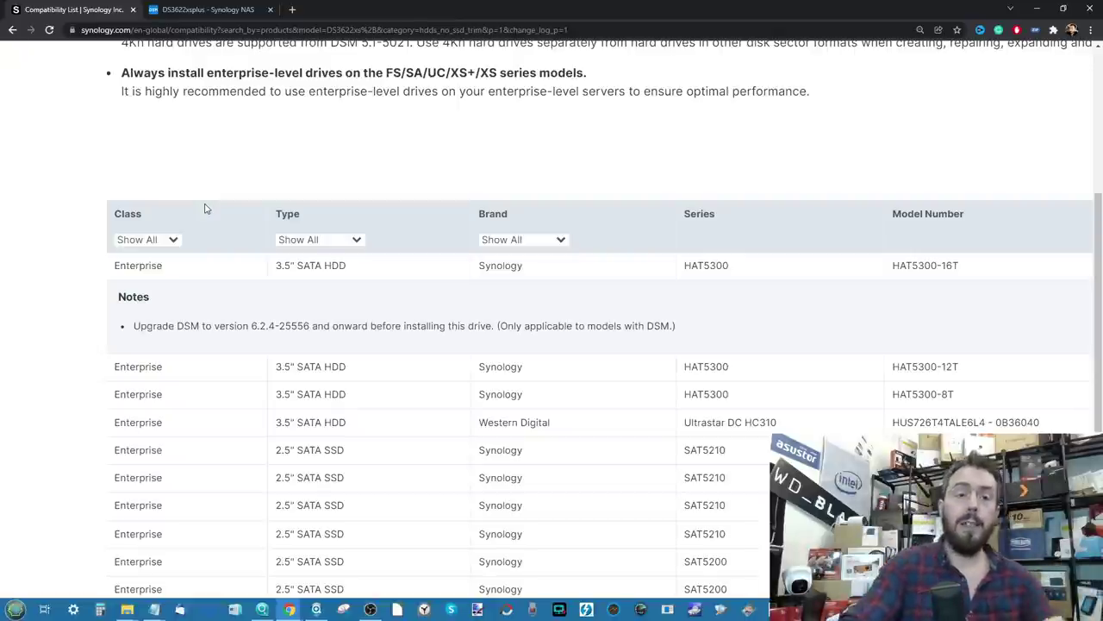
Switch to the NAS's Storage Manager and review the system overview, Storage Pool 1 and the installed drives
click(173, 10)
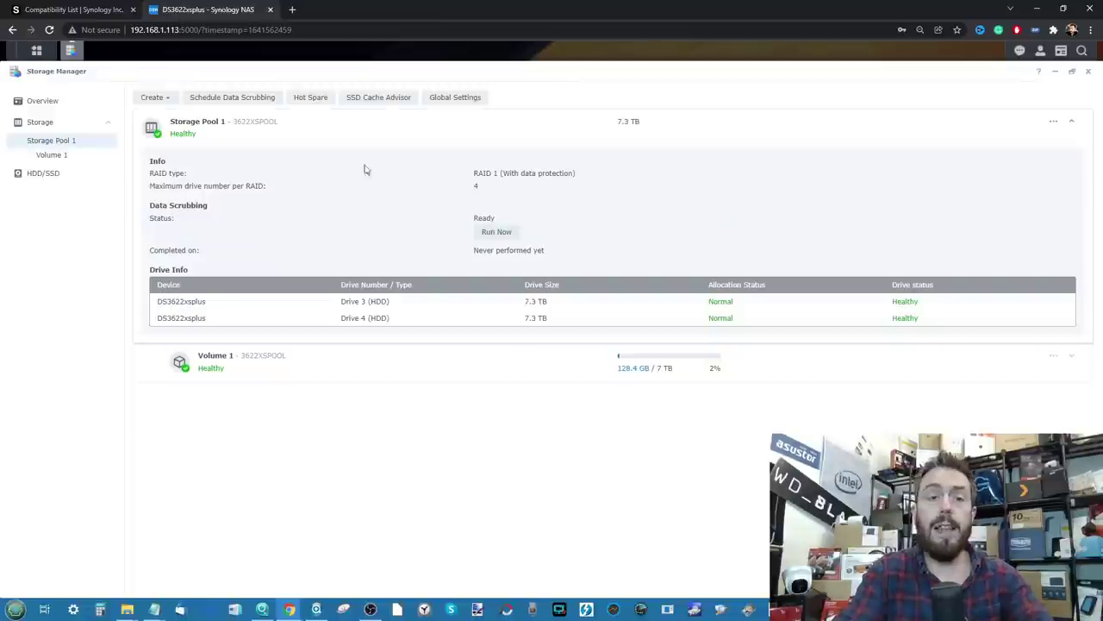
click(48, 101)
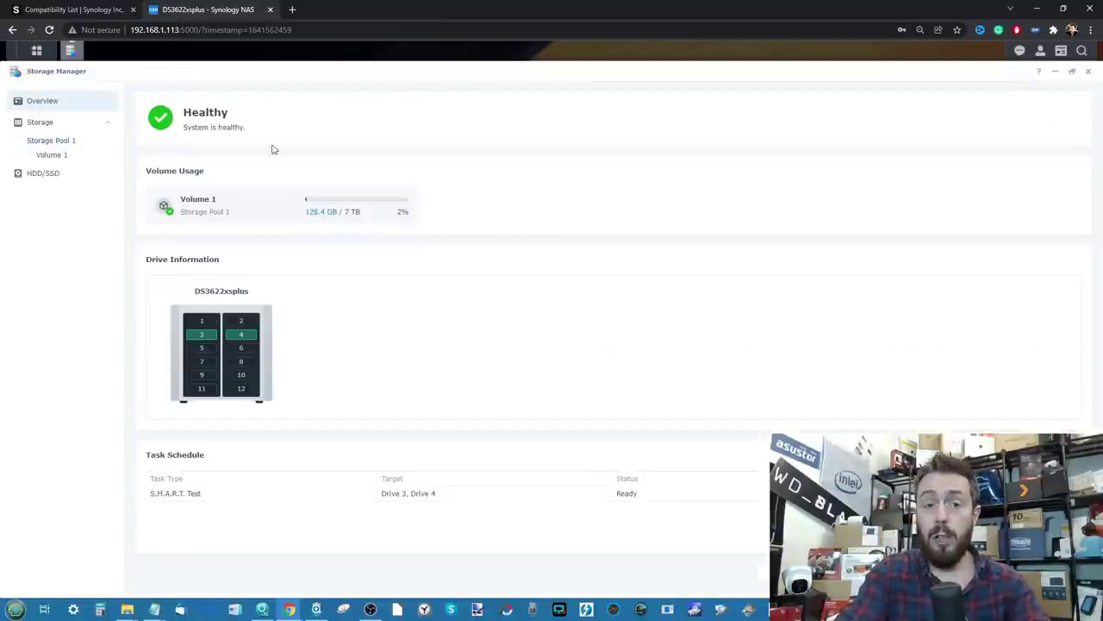
click(80, 143)
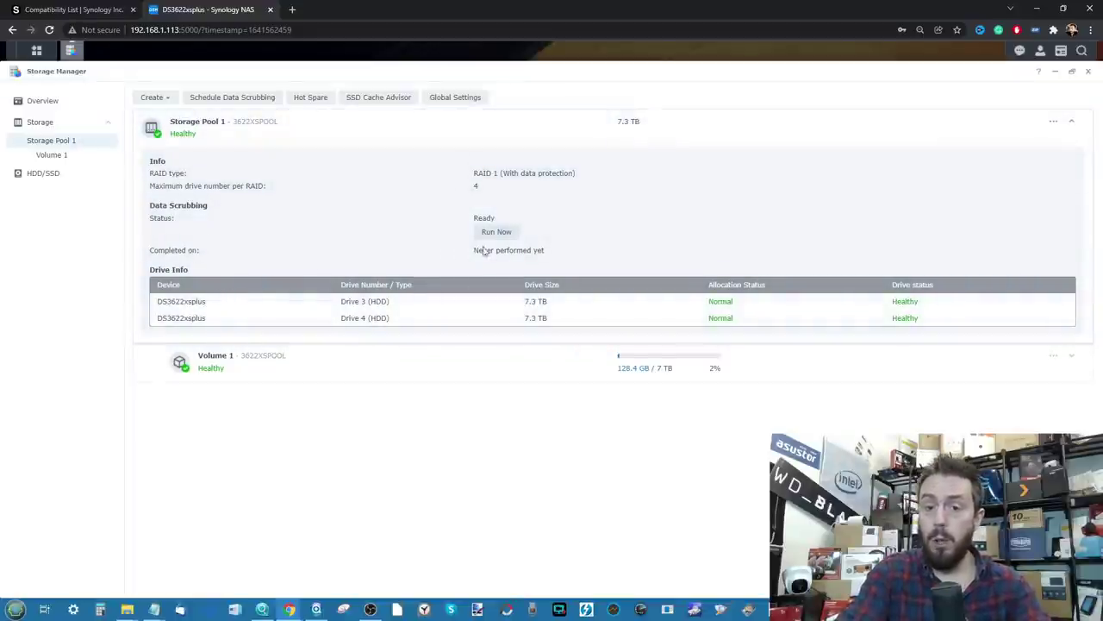
click(70, 180)
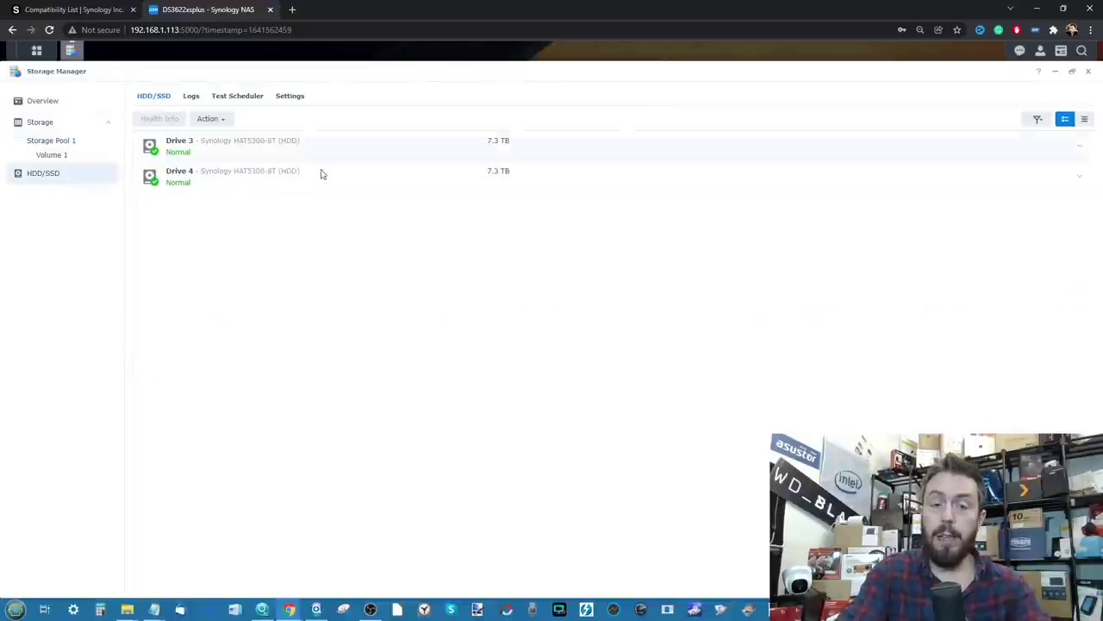
click(293, 150)
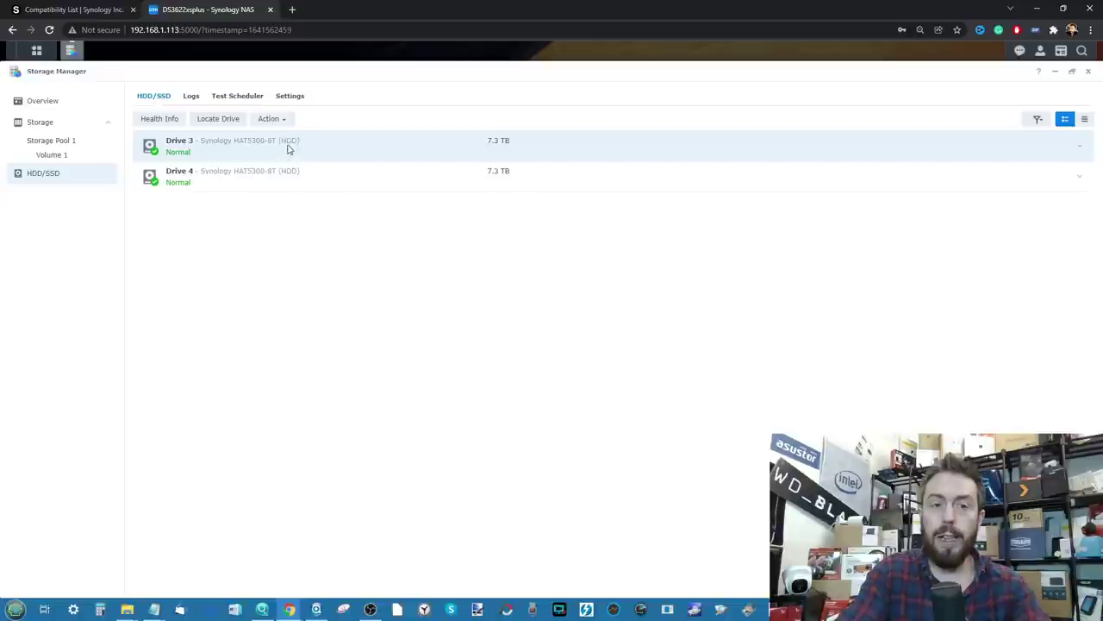
click(82, 141)
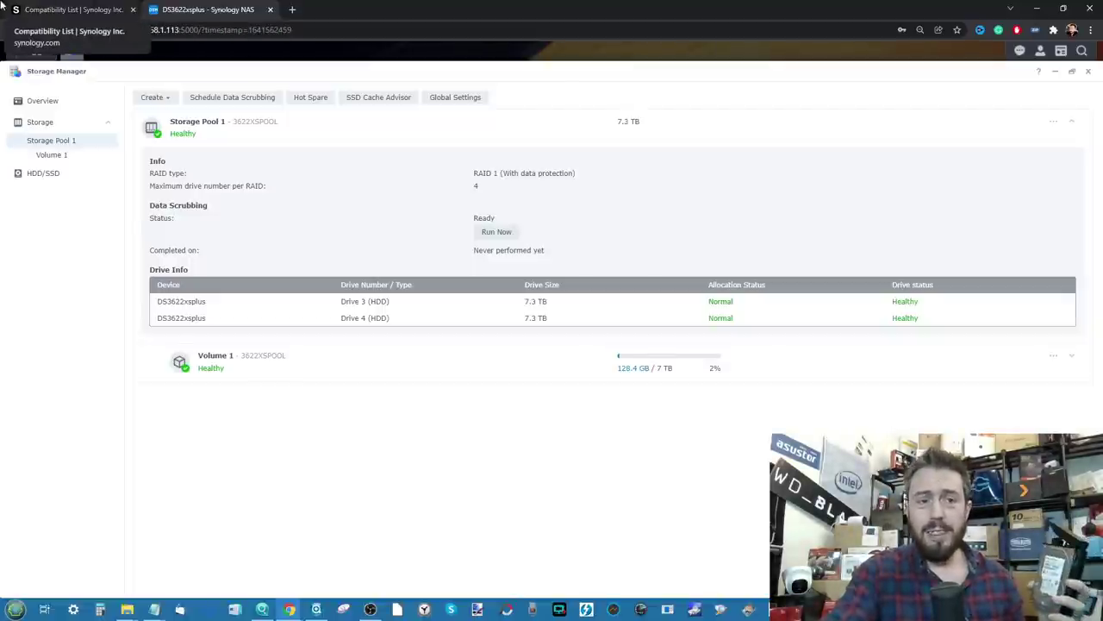
Return to the Synology compatibility list and examine the Western Digital Ultrastar DC HC310 entry among the supported drives
click(39, 7)
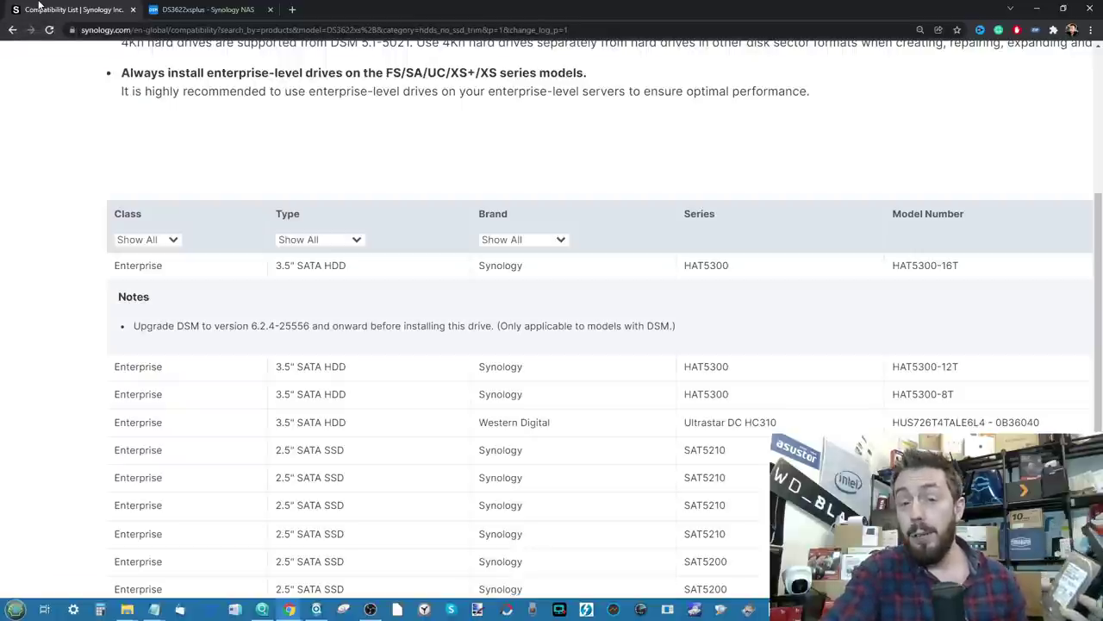
scroll(143, 250, down, 4)
scroll(144, 253, up, 2)
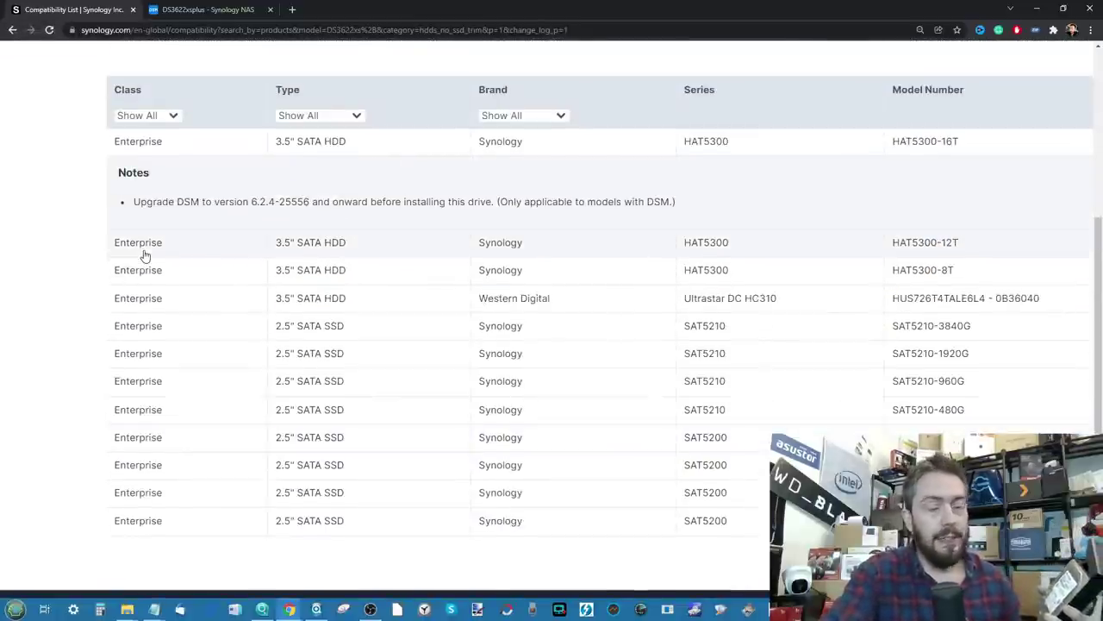
scroll(144, 253, down, 1)
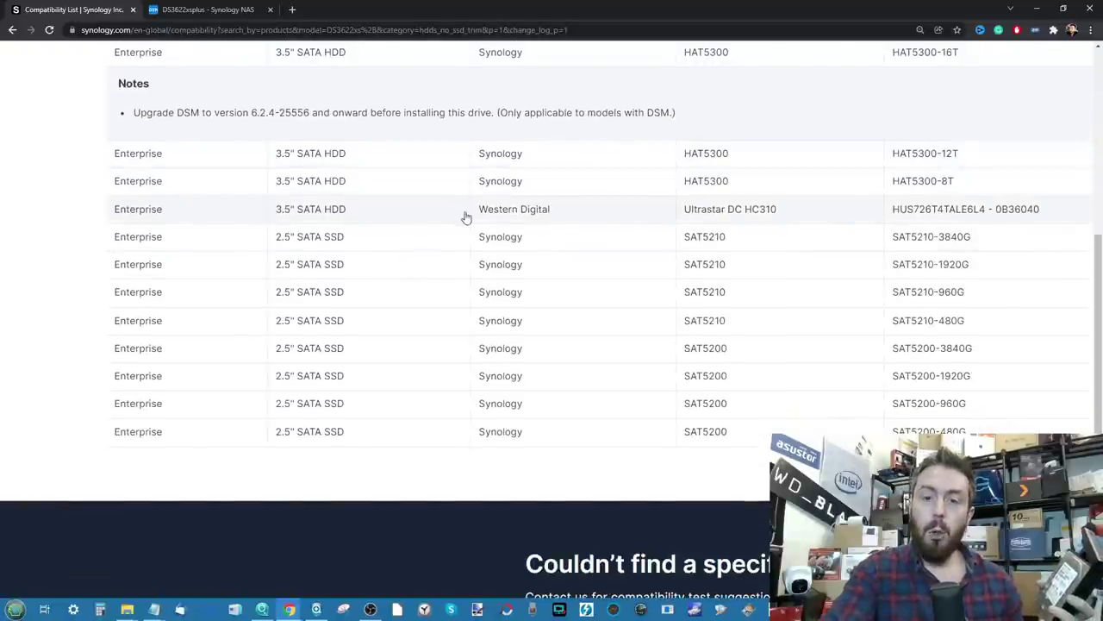
ctrl+scroll(733, 217, up, 5)
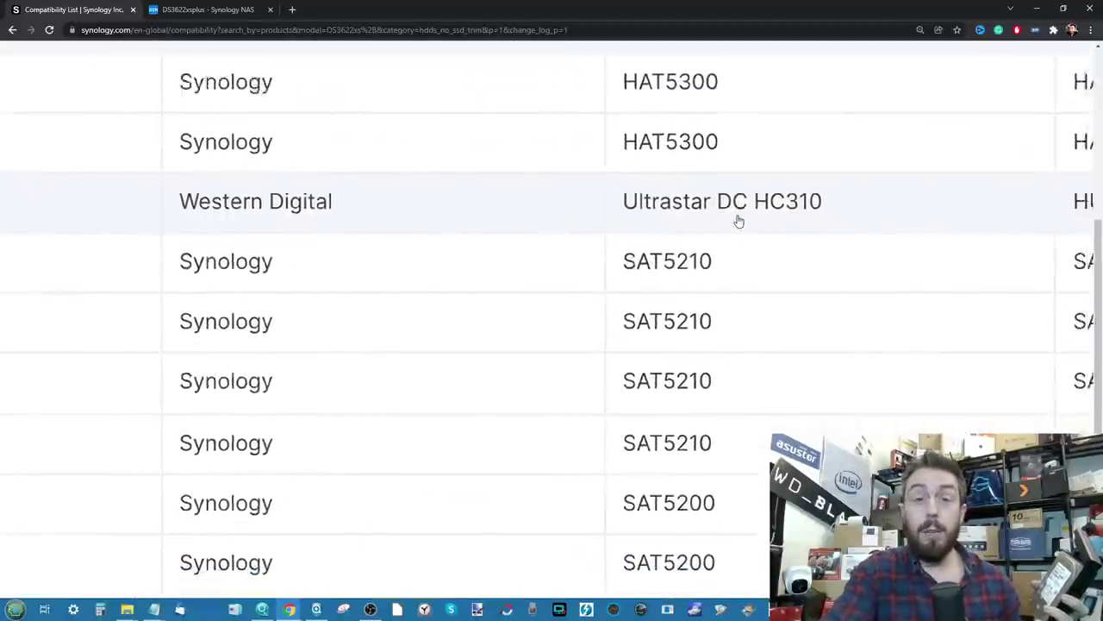
ctrl+scroll(738, 221, down, 5)
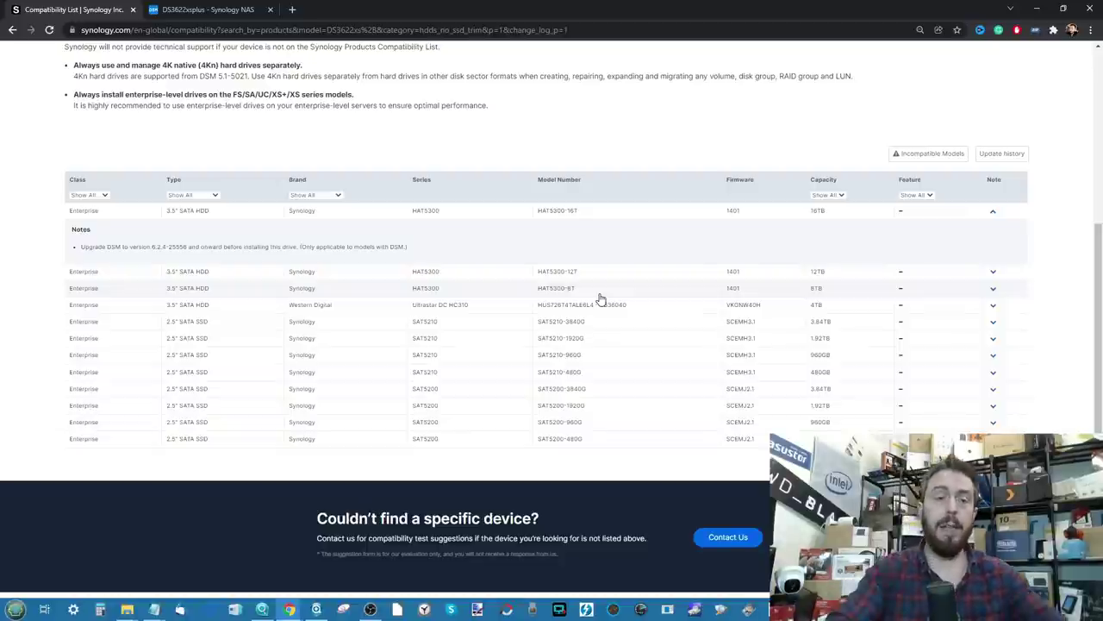
Return to the NAS and read the storage notification about Drive 5 in the system notifications
click(211, 9)
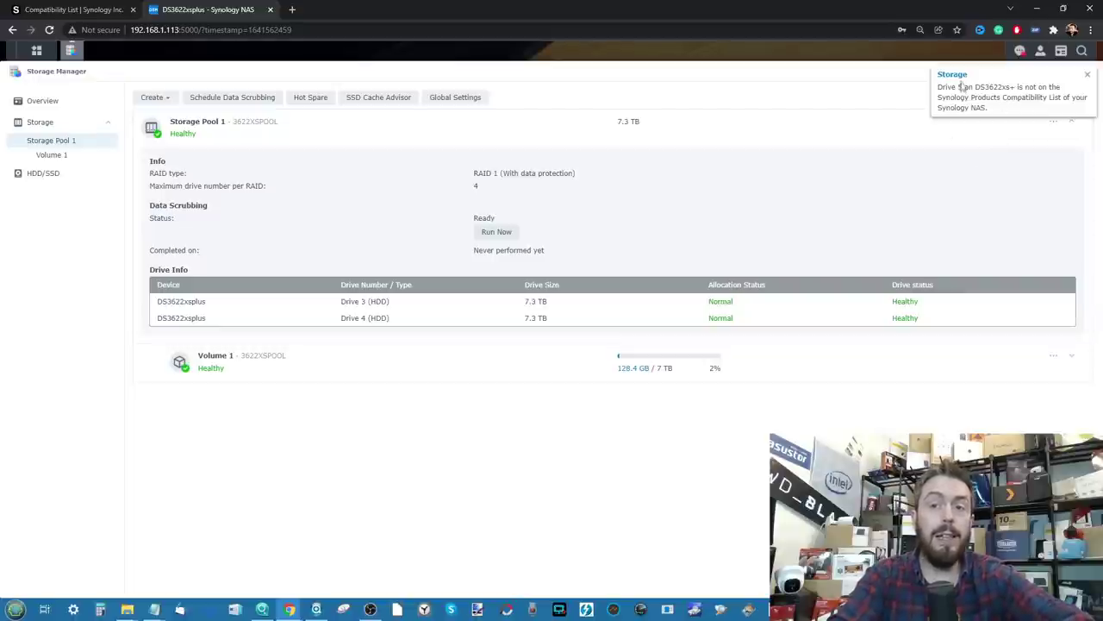
scroll(973, 145, up, 5)
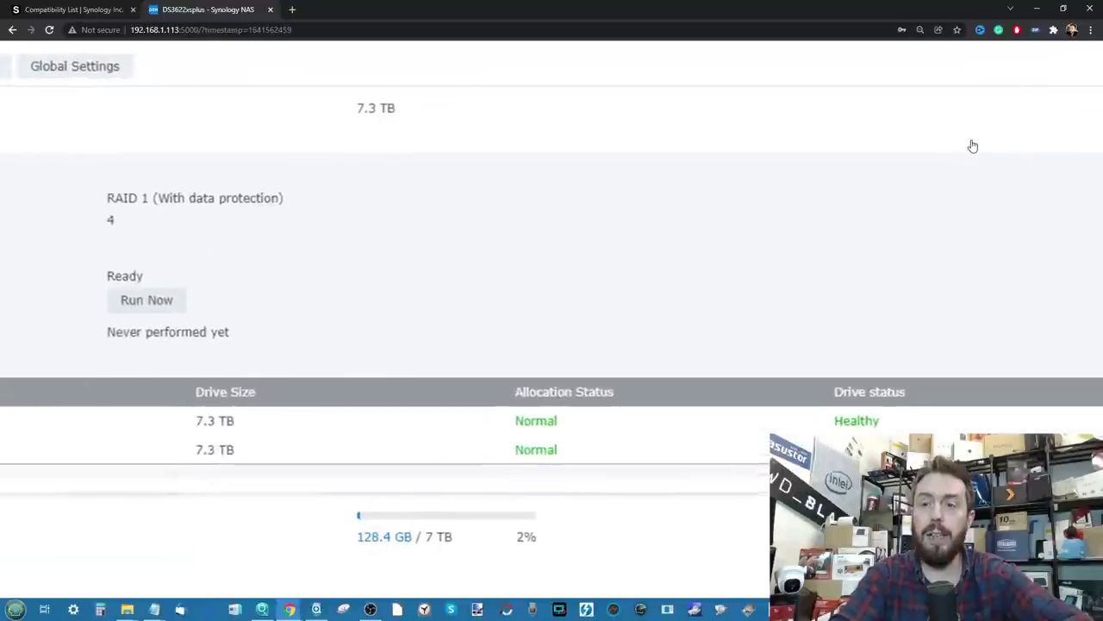
click(1057, 52)
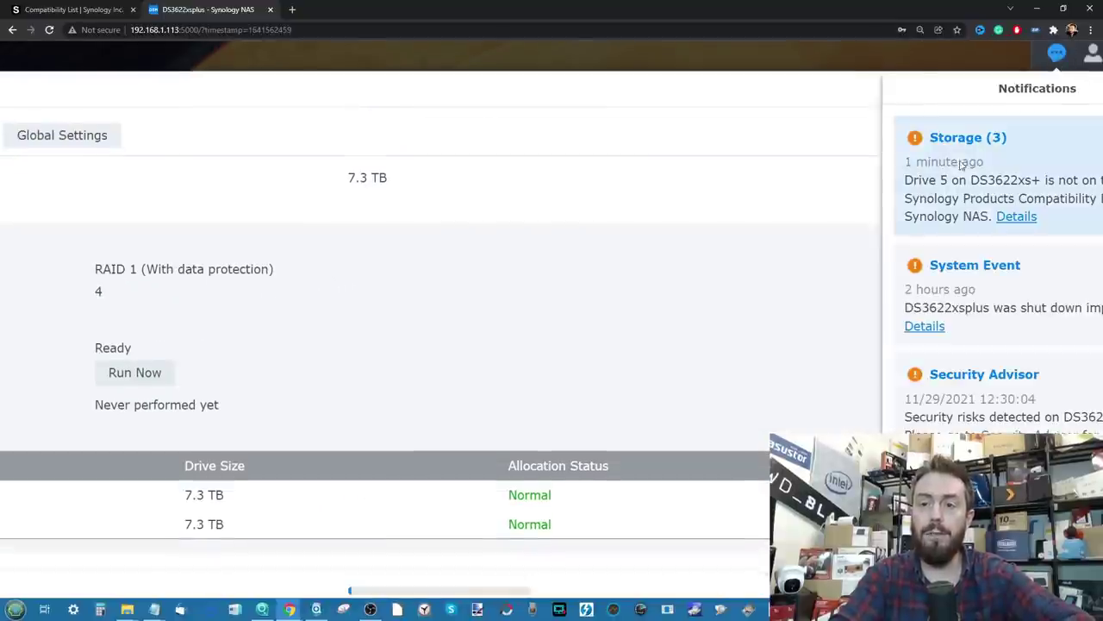
scroll(954, 167, up, 5)
scroll(953, 170, down, 5)
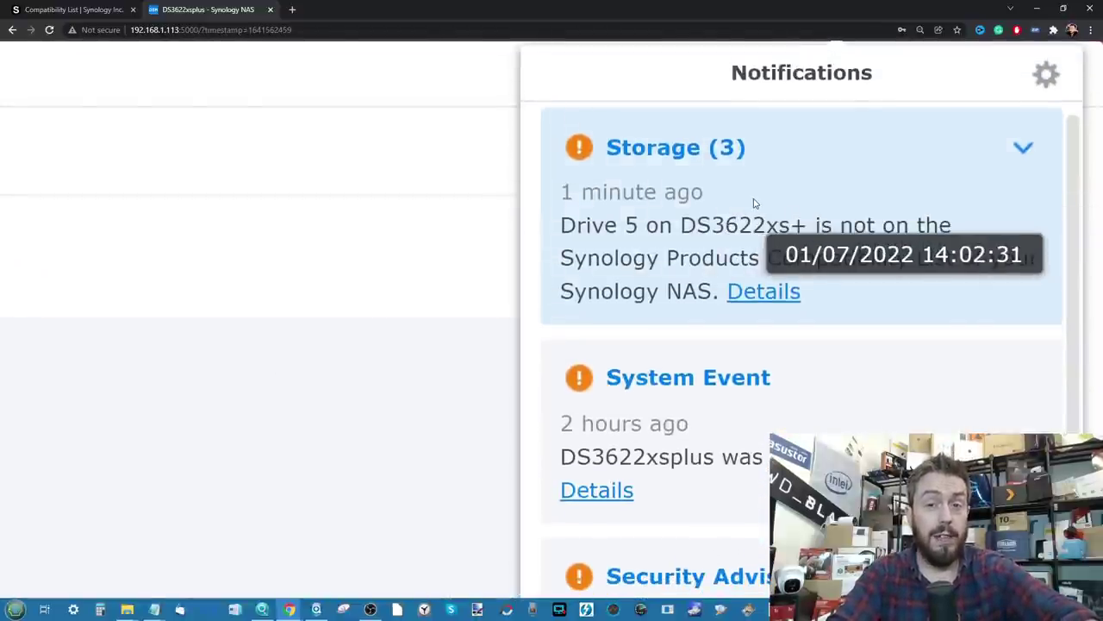
scroll(754, 203, down, 5)
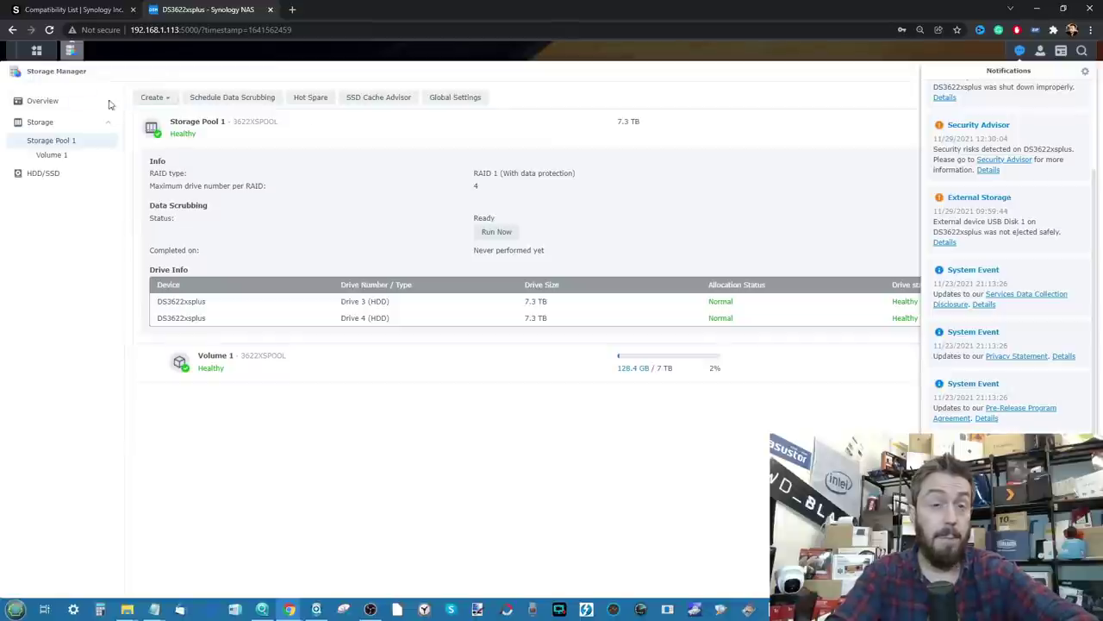
Open the HDD/SSD list and compare the model and status of each installed drive
click(32, 175)
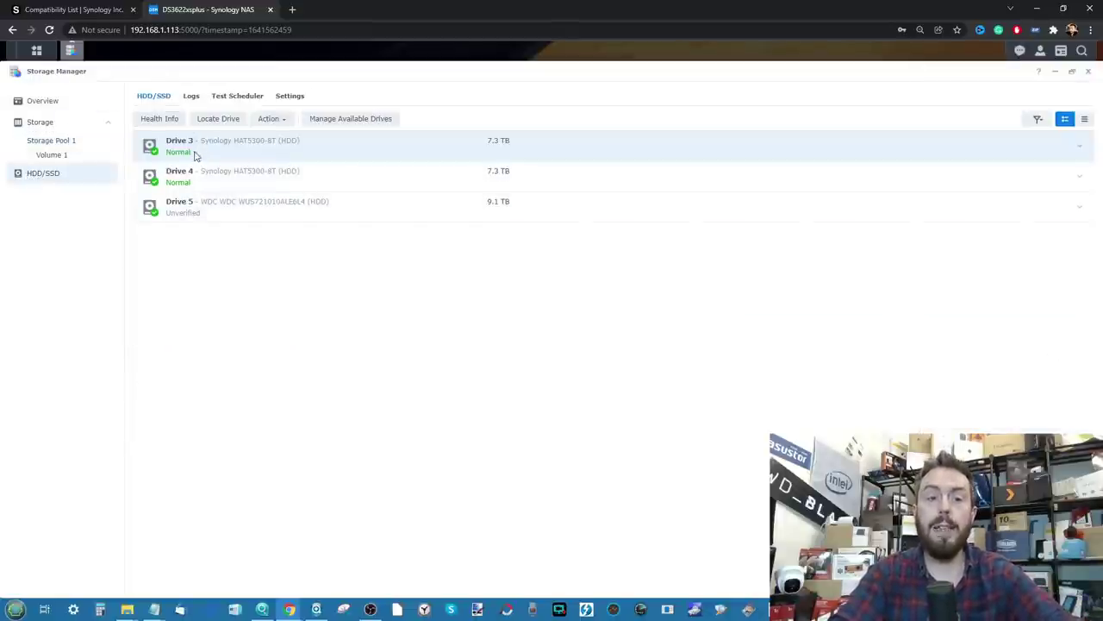
scroll(195, 155, up, 5)
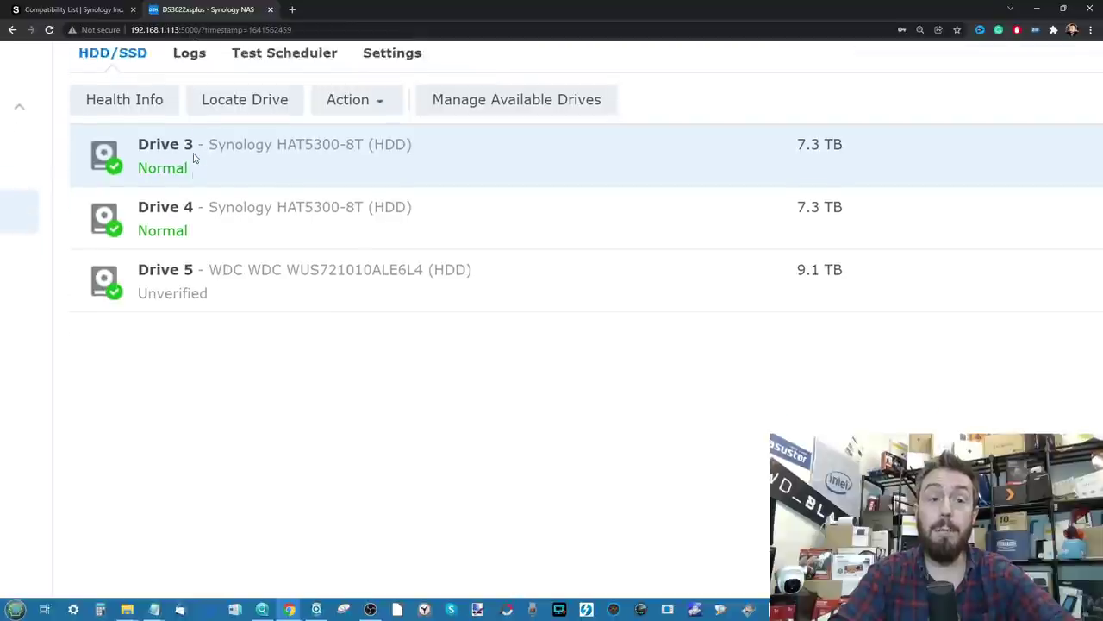
scroll(189, 163, up, 1)
scroll(167, 213, down, 1)
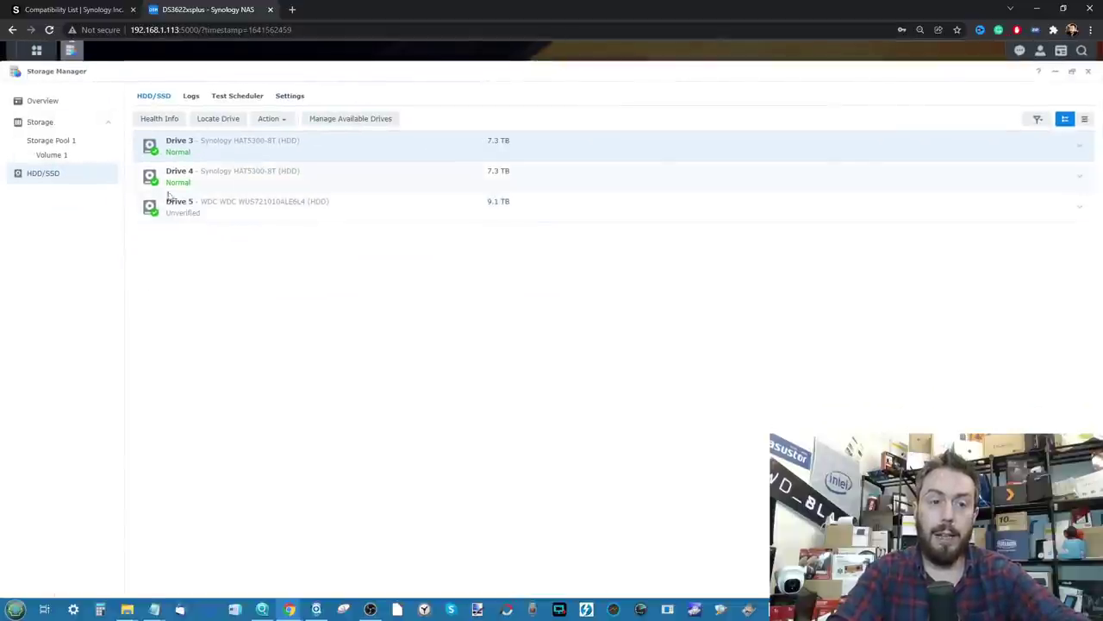
Check the health info of Drive 3, including its overview, S.M.A.R.T. and history pages, and close it
click(172, 120)
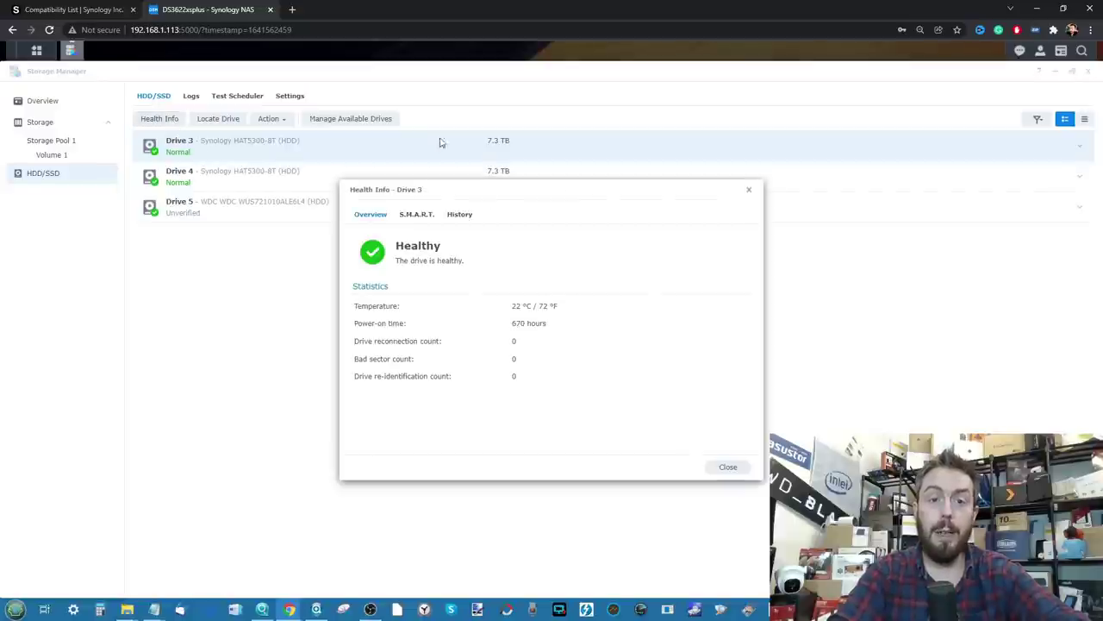
click(416, 216)
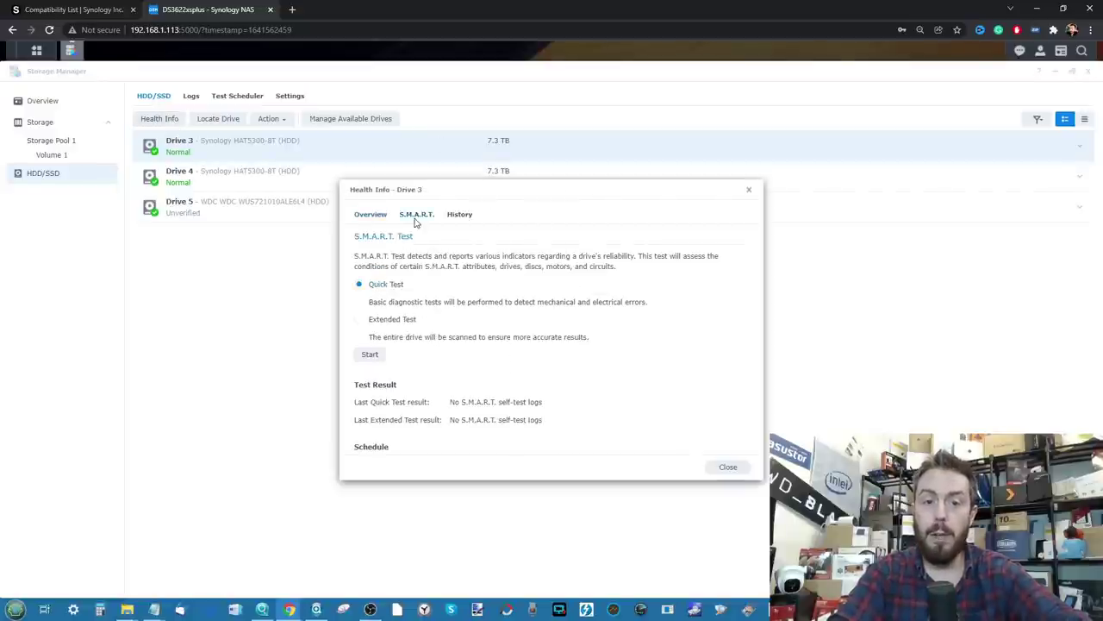
click(461, 218)
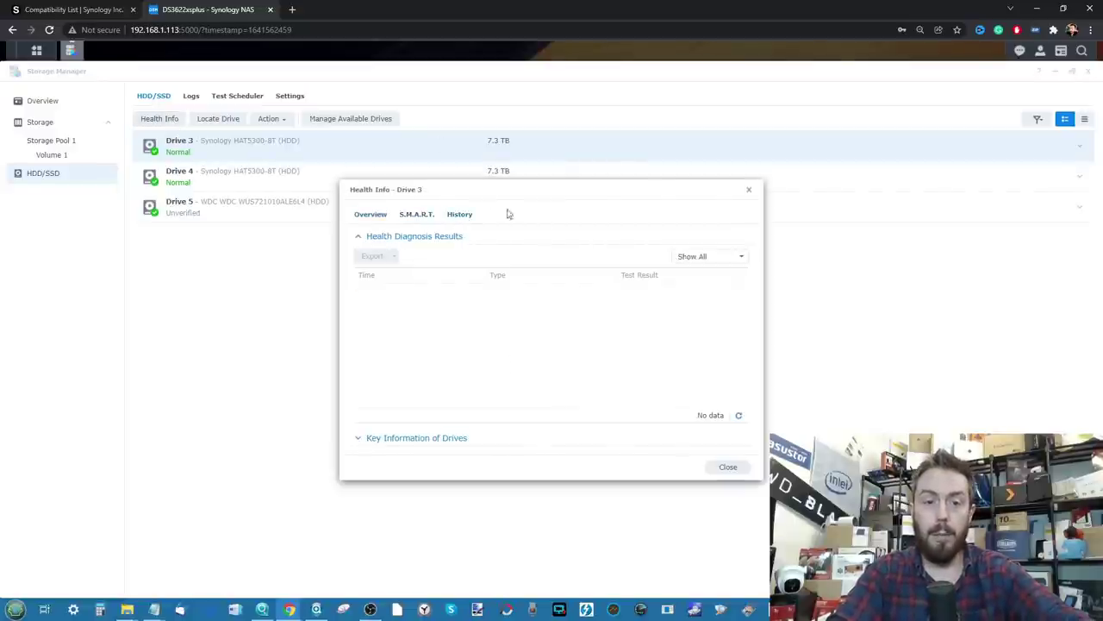
click(749, 190)
Check the health info of Drive 5, including its overview, S.M.A.R.T. and history pages, and close it
click(204, 217)
click(174, 120)
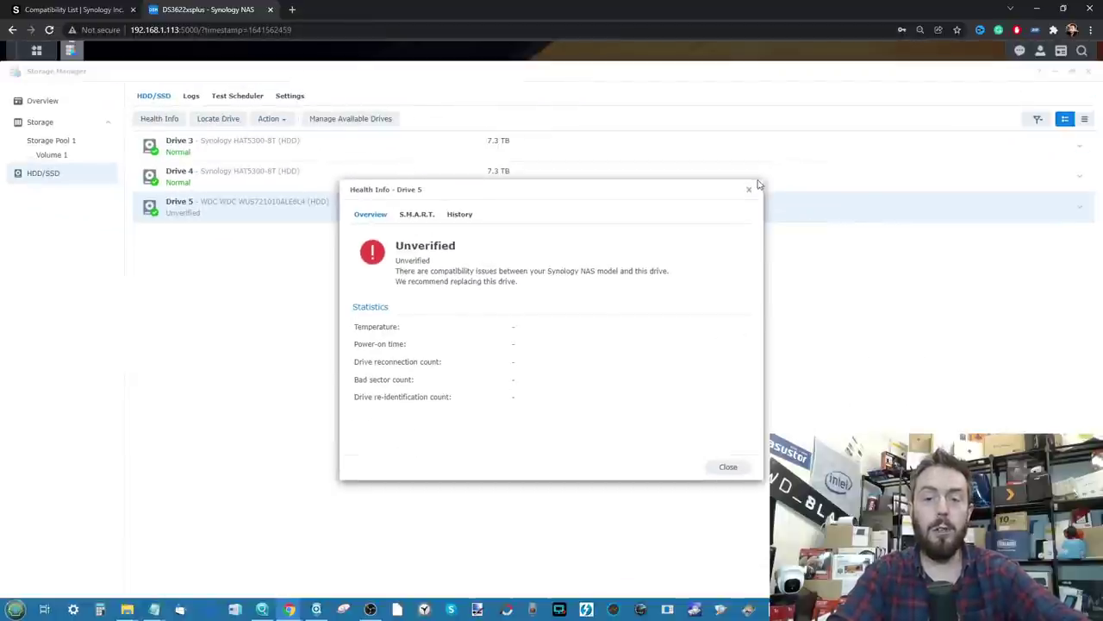
click(419, 216)
click(466, 217)
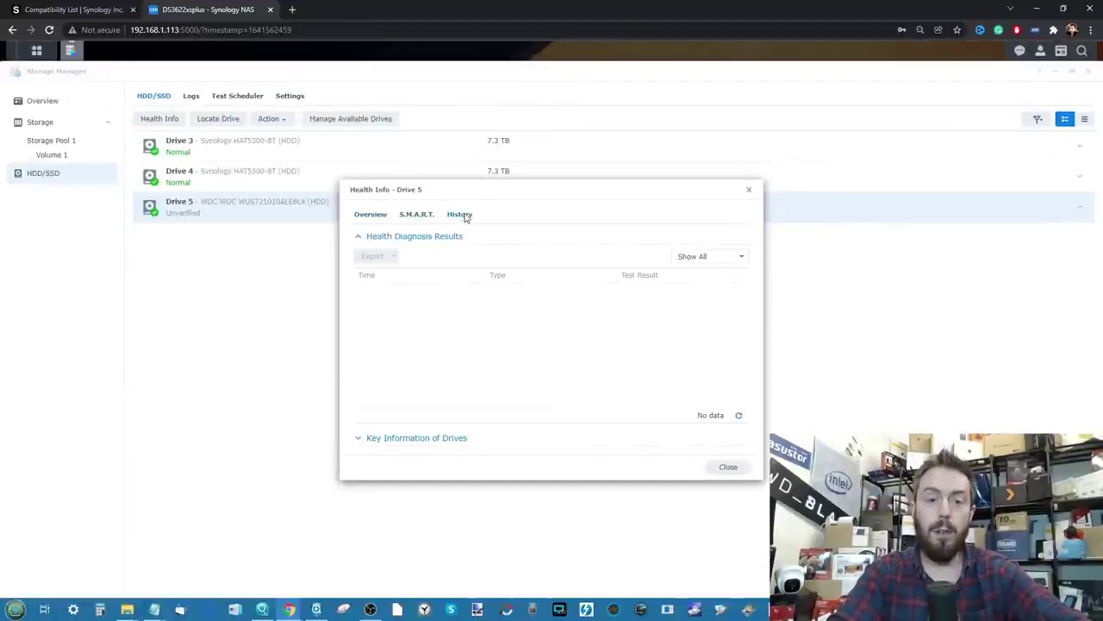
key(Escape)
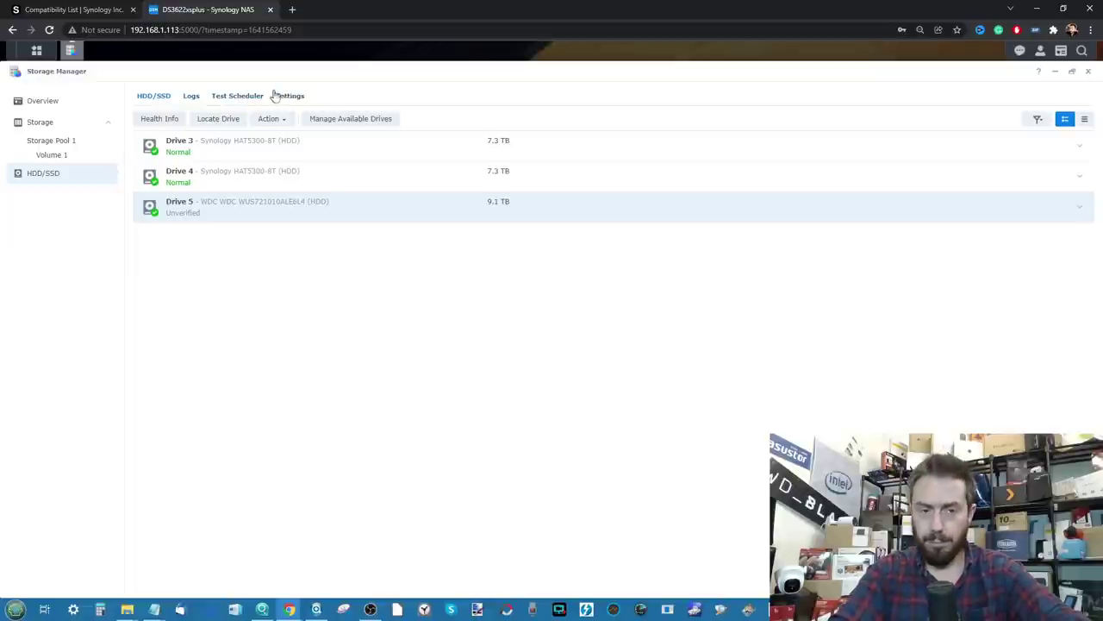
Review the options for managing available drives and the benchmark pages of Drive 5 and Drive 3, closing both dialogs
click(345, 120)
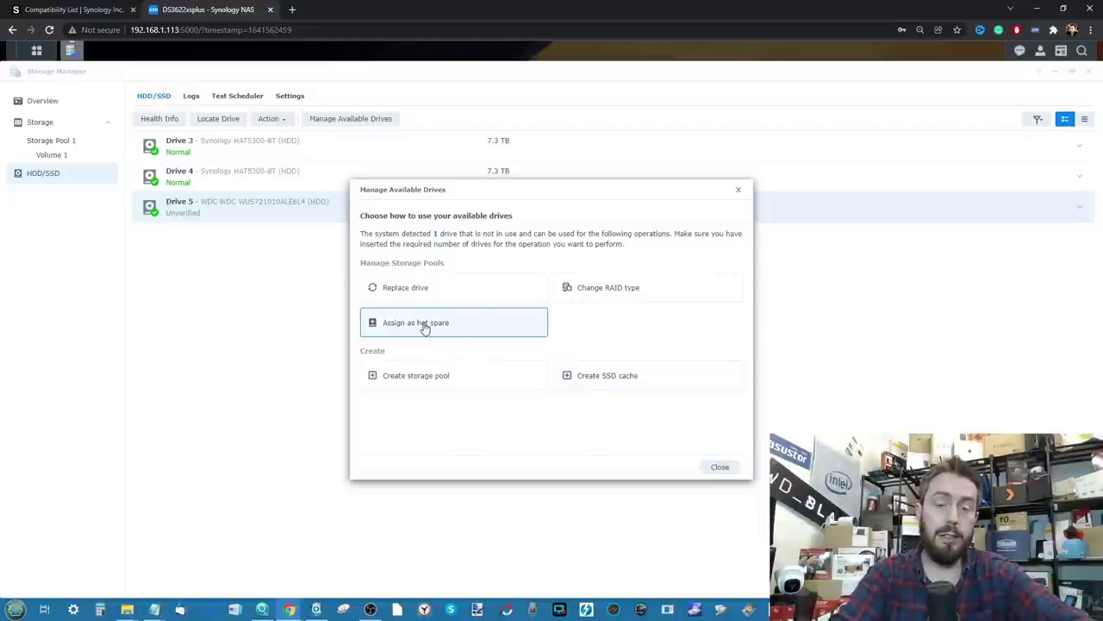
click(739, 189)
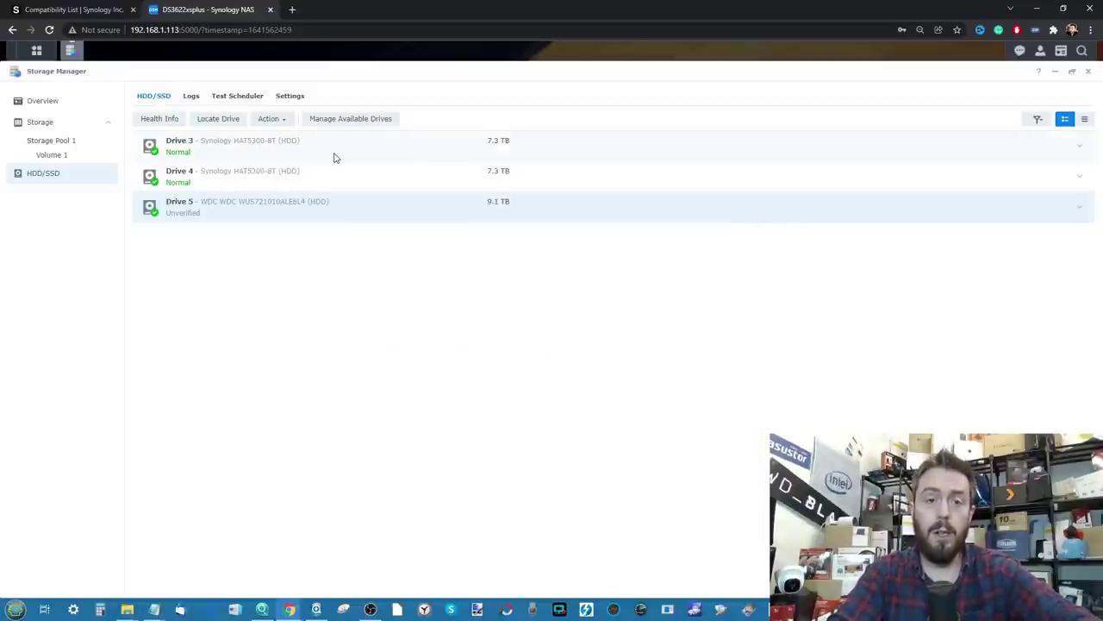
click(266, 122)
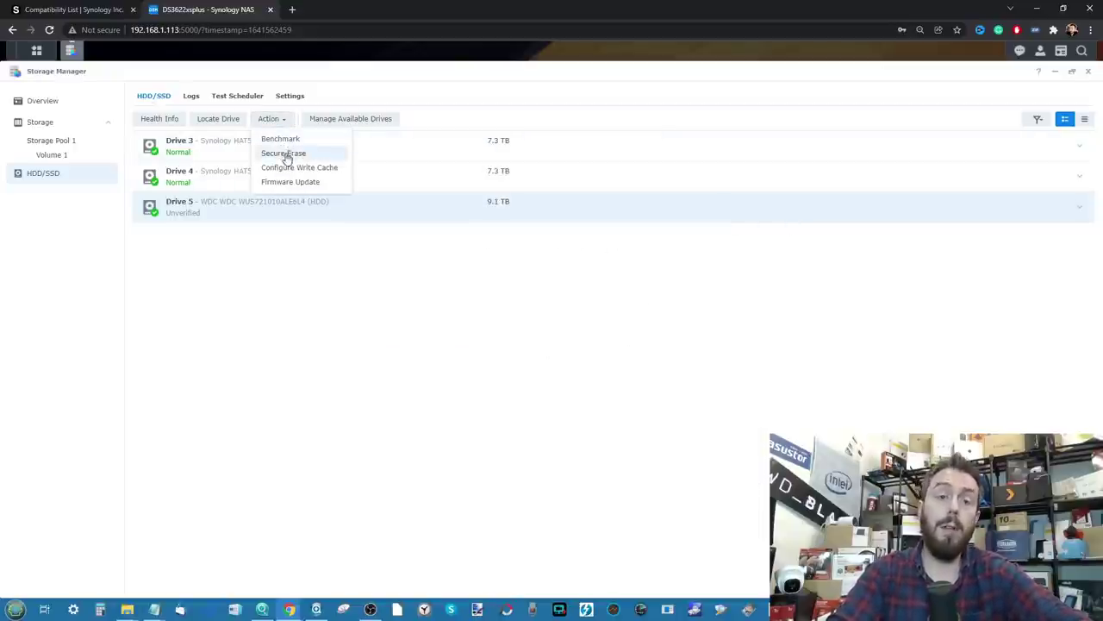
click(285, 138)
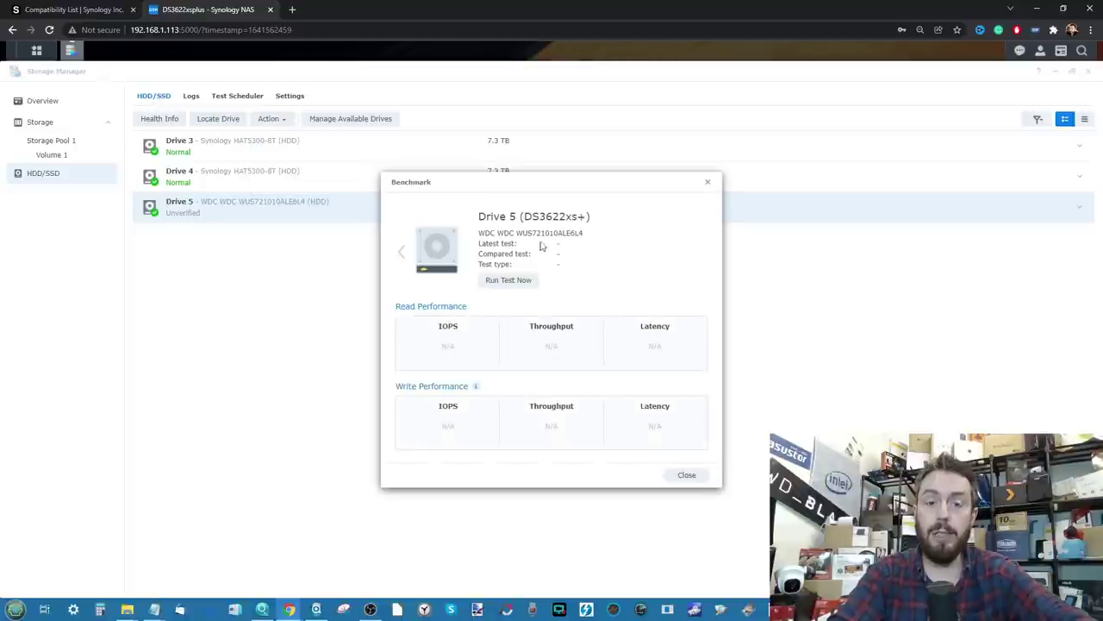
click(402, 252)
click(402, 252)
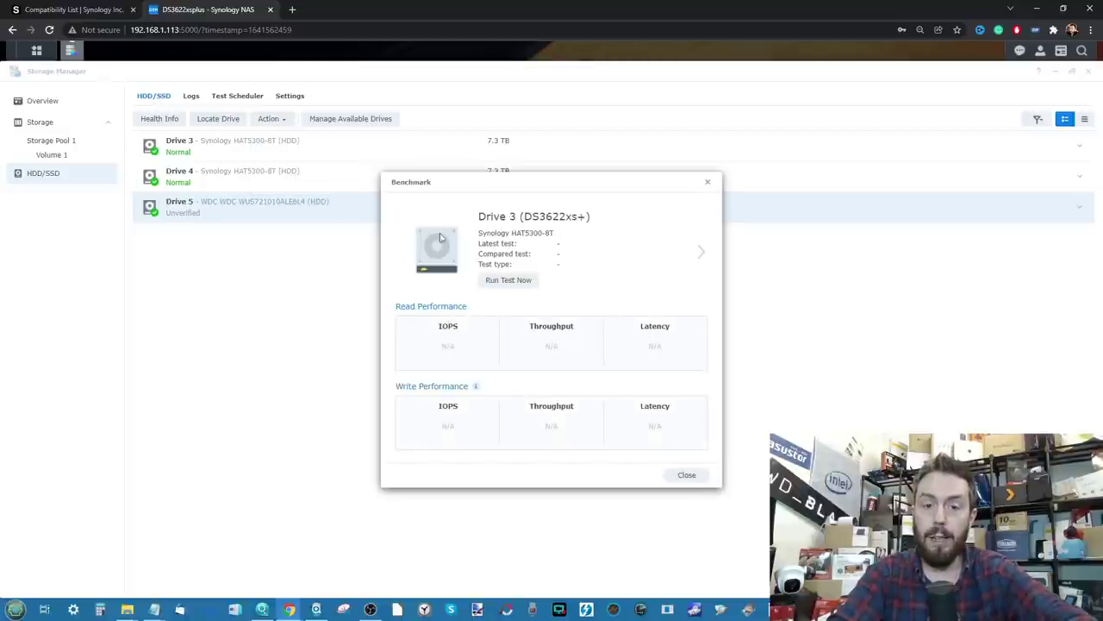
click(708, 182)
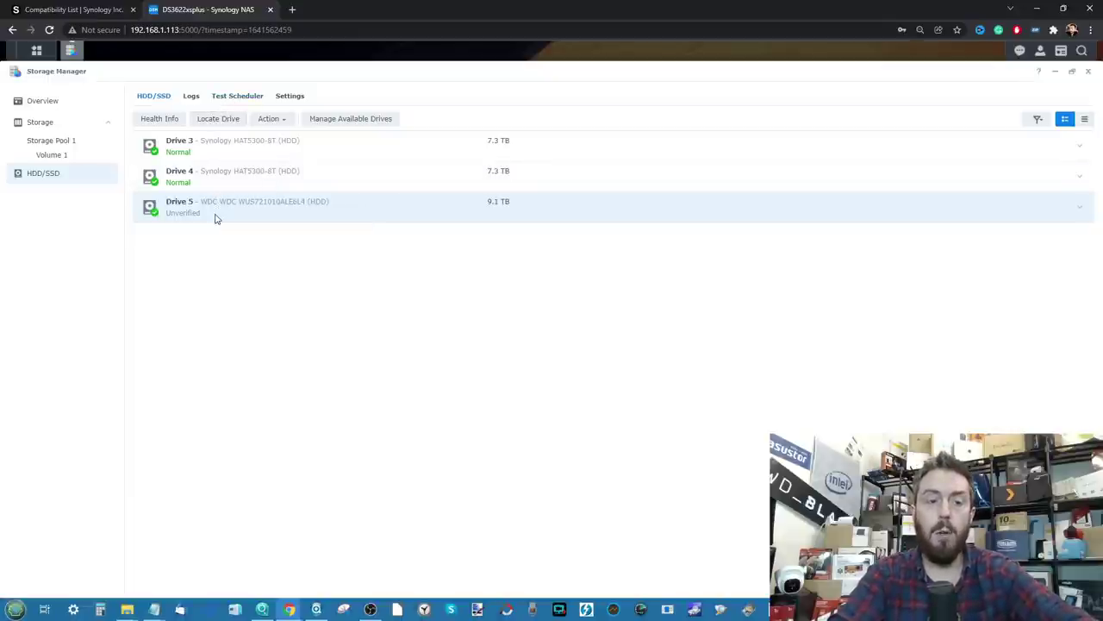
Check the system overview, the details of Storage Pool 1 and the file system info of Volume 1
click(57, 104)
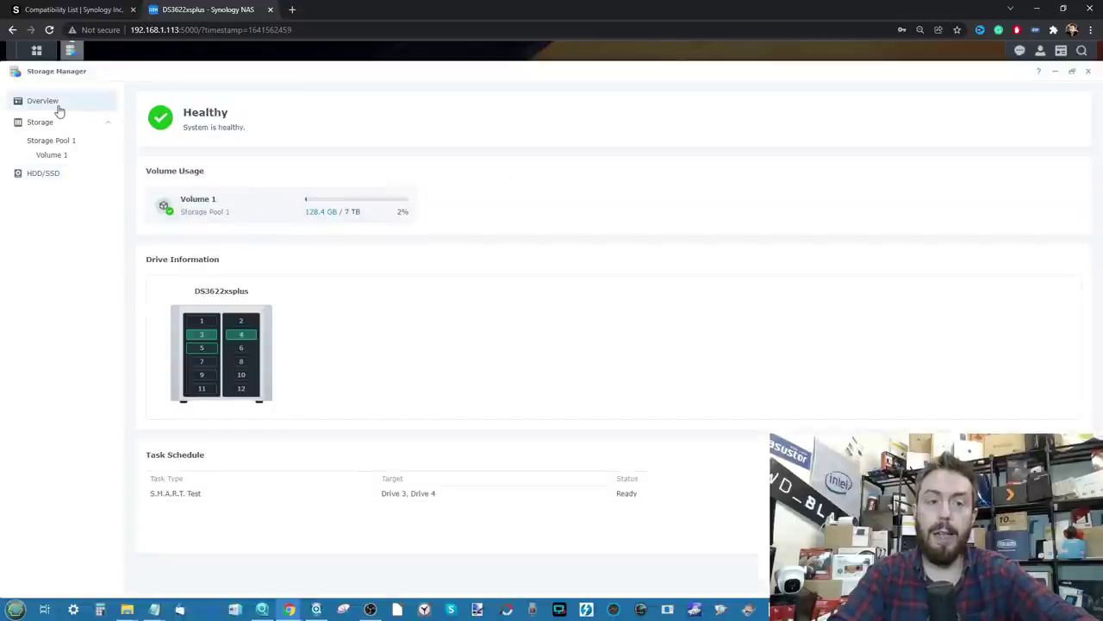
click(47, 124)
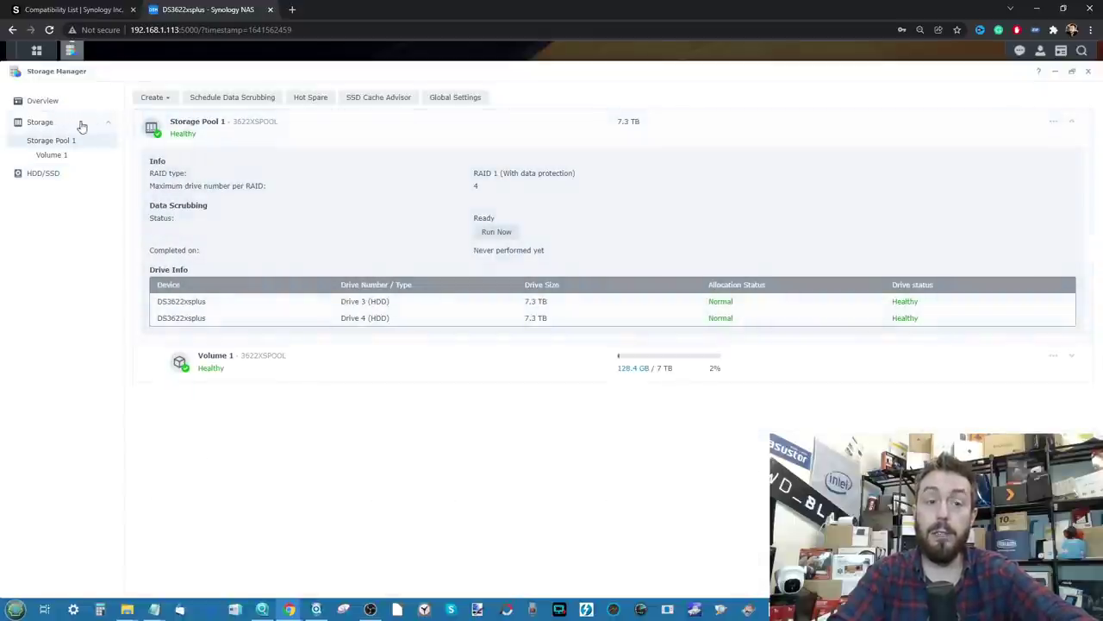
click(220, 371)
Start a new storage pool with the RAID type Basic and assign Drive 5 (SATA HDD, 9.1 TB) to it
click(161, 98)
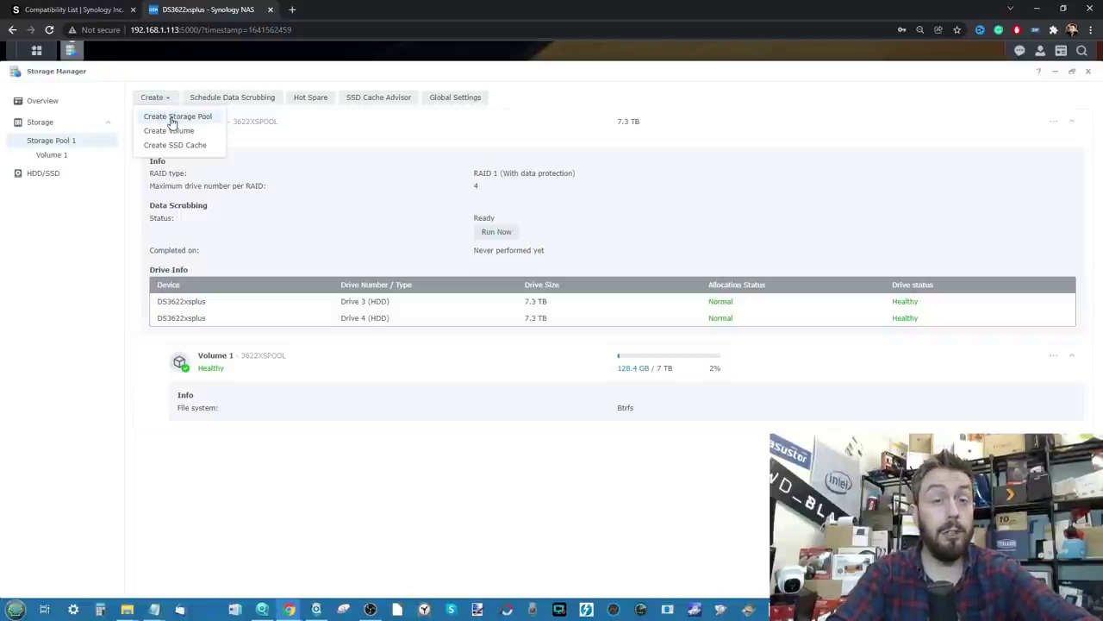
click(172, 120)
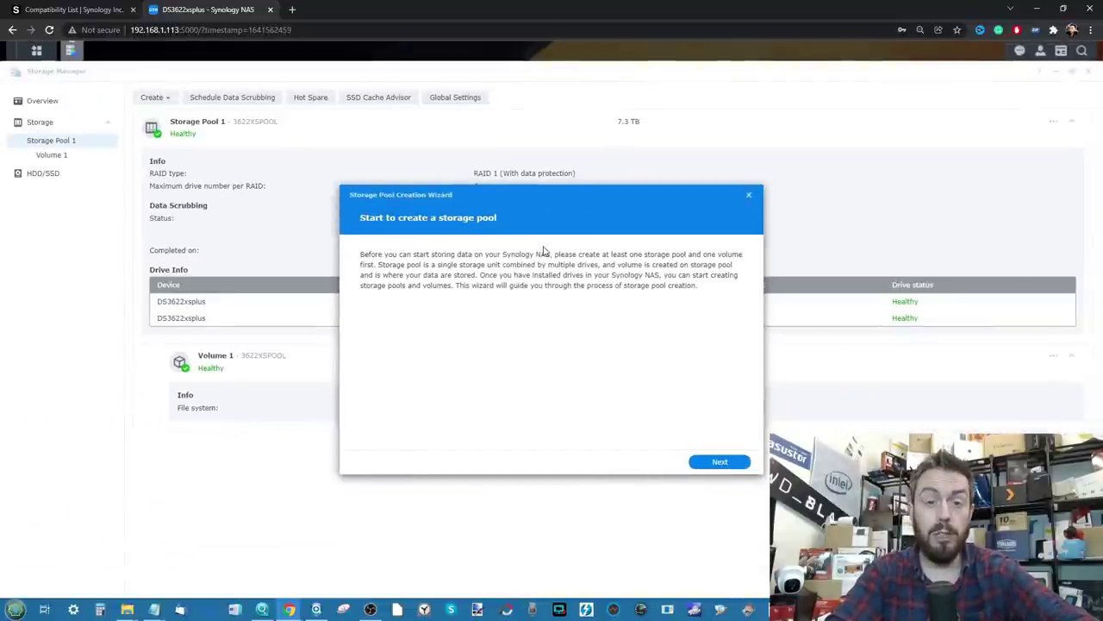
click(718, 462)
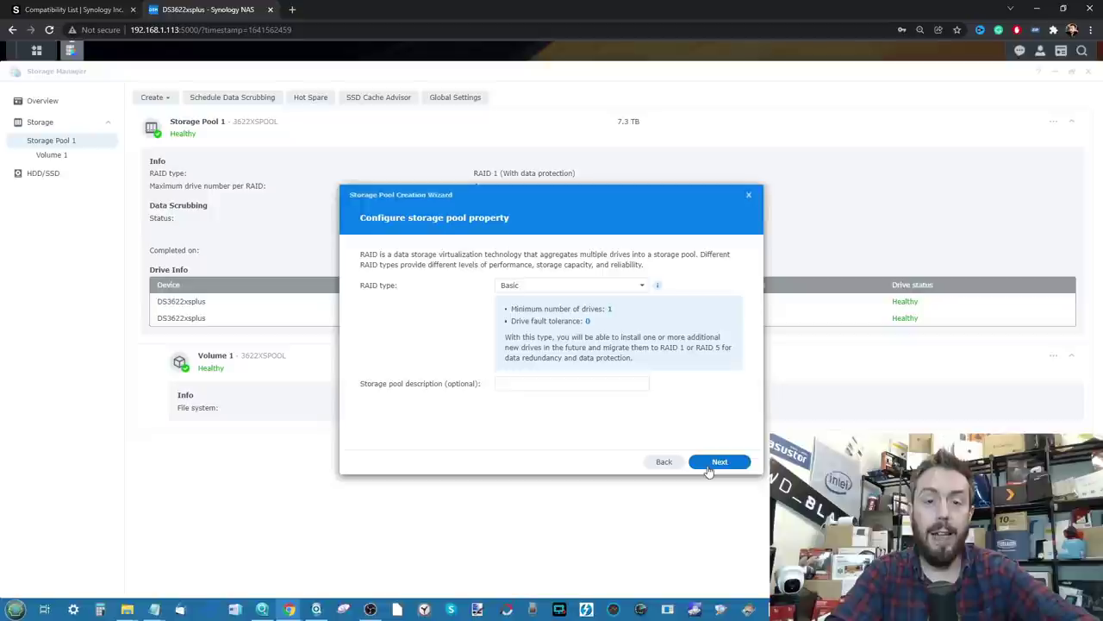
click(532, 286)
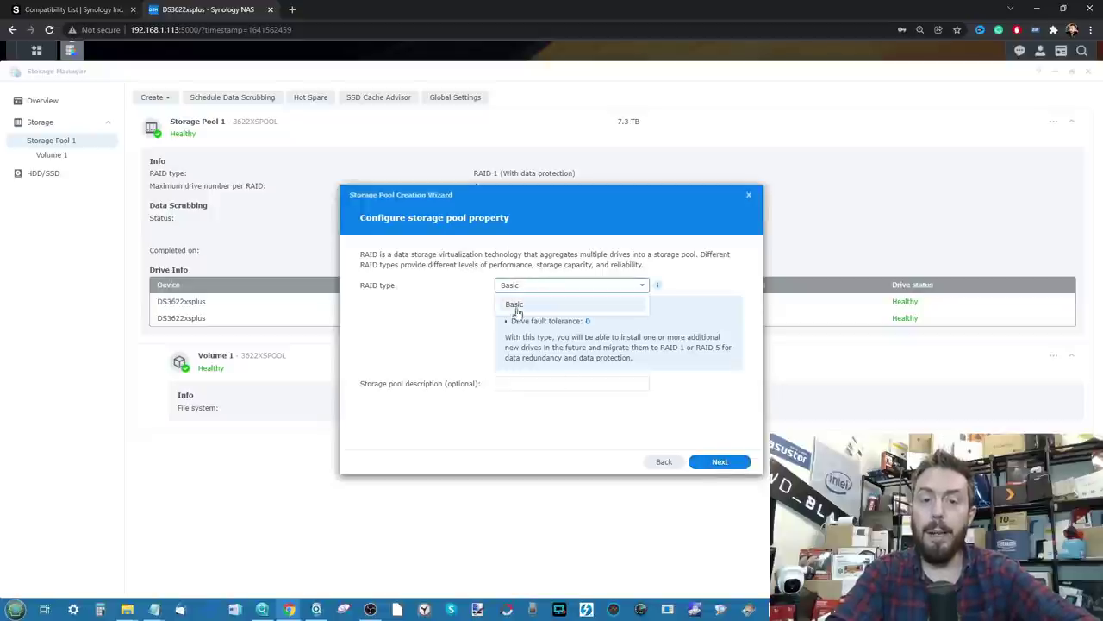
click(515, 307)
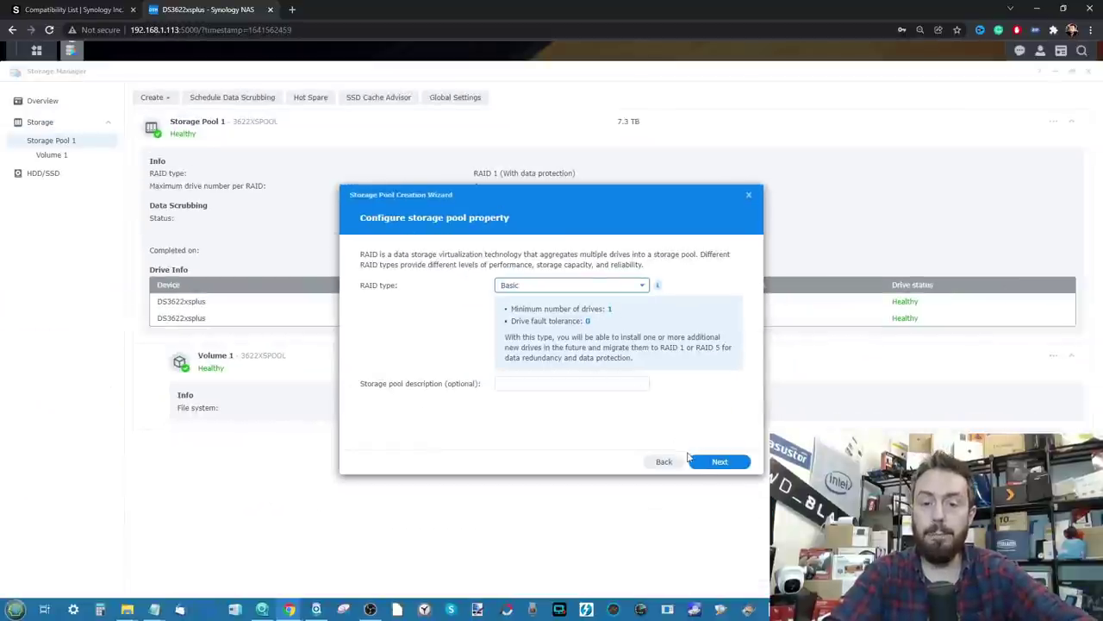
click(709, 468)
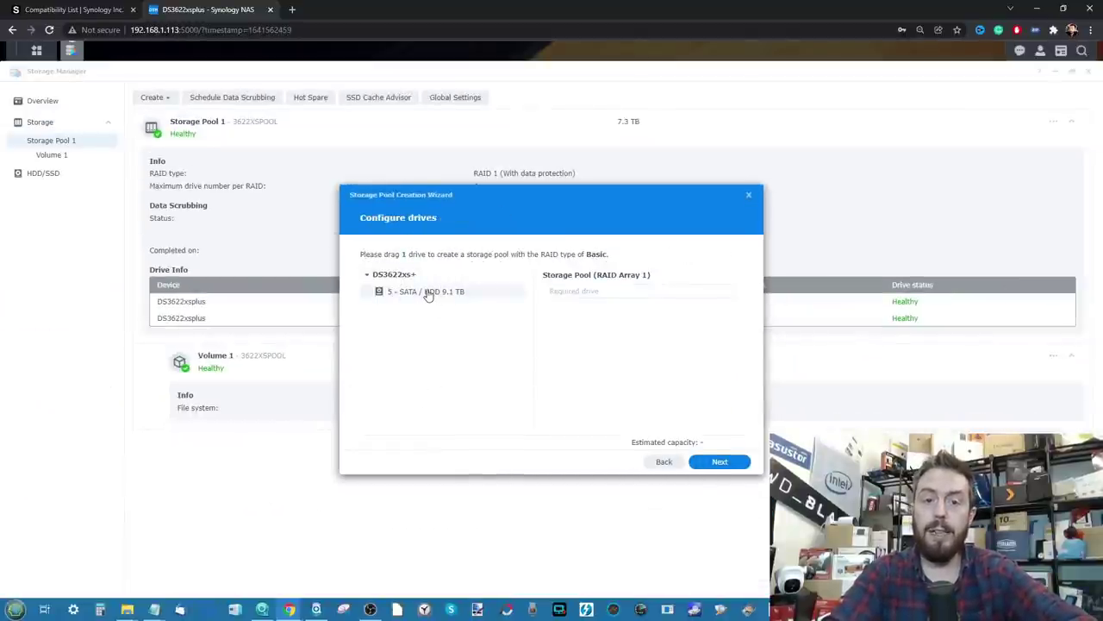
drag(428, 295, 568, 294)
click(728, 465)
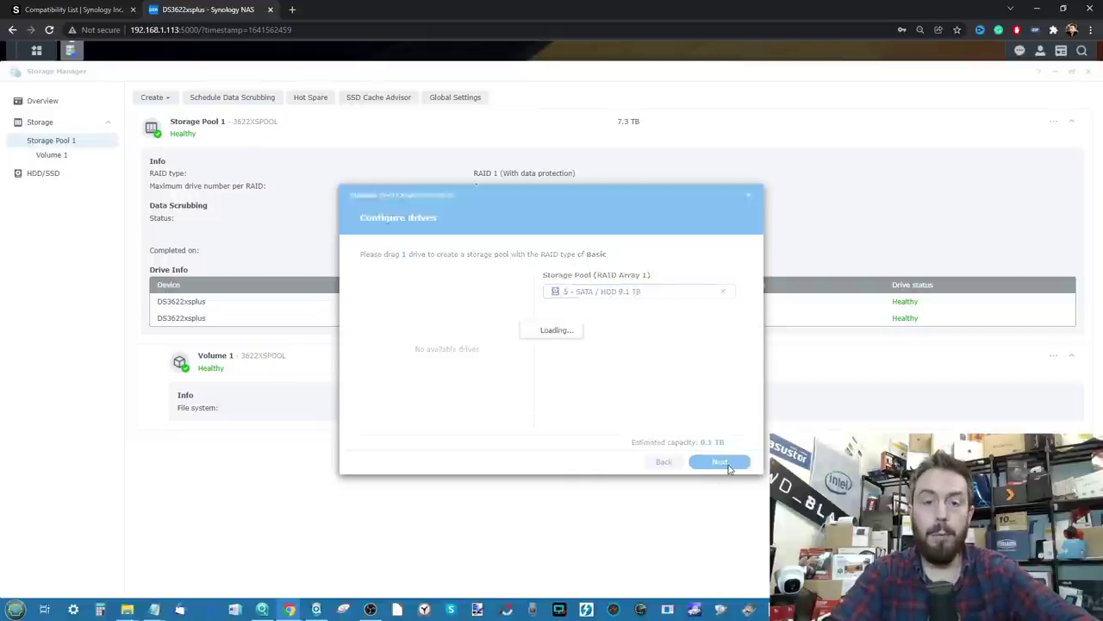
Read and accept the unverified-drive warning, and finish creating the pool with the drive check skipped and erasure of Drive 5 approved
scroll(518, 354, up, 5)
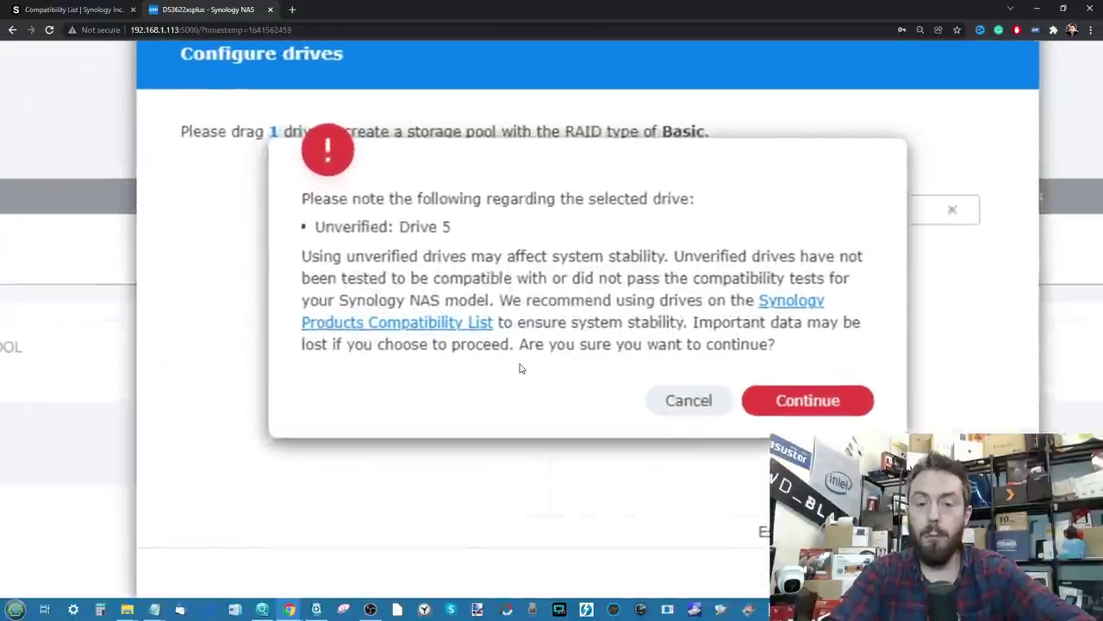
scroll(519, 368, up, 1)
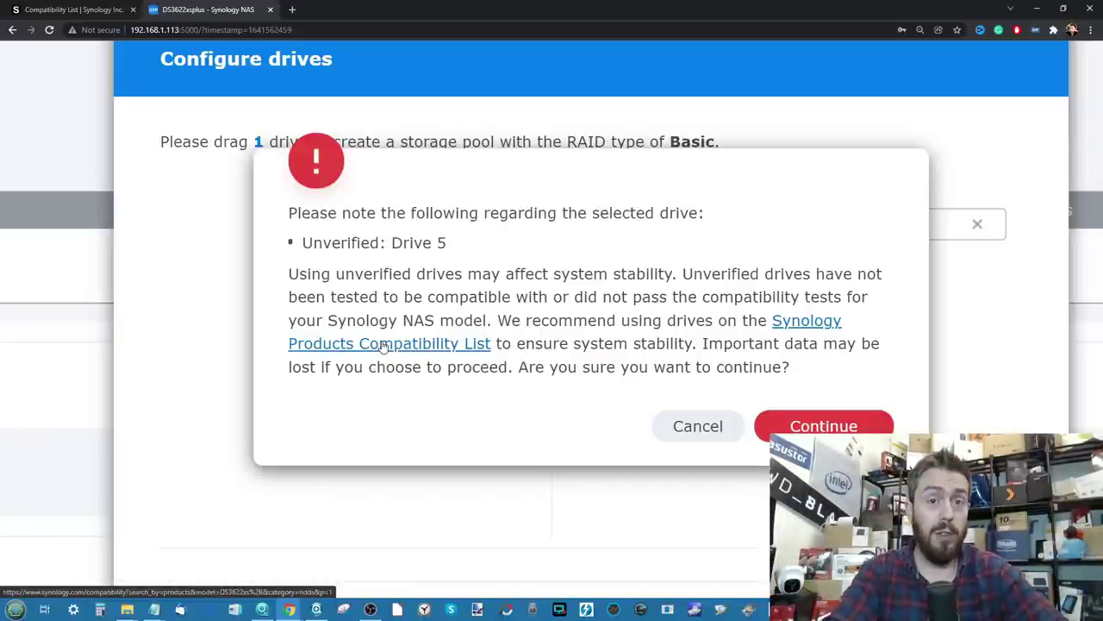
key(ctrl+minus)
key(ctrl+minus)
key(ctrl+minus)
key(ctrl+minus)
key(ctrl+minus)
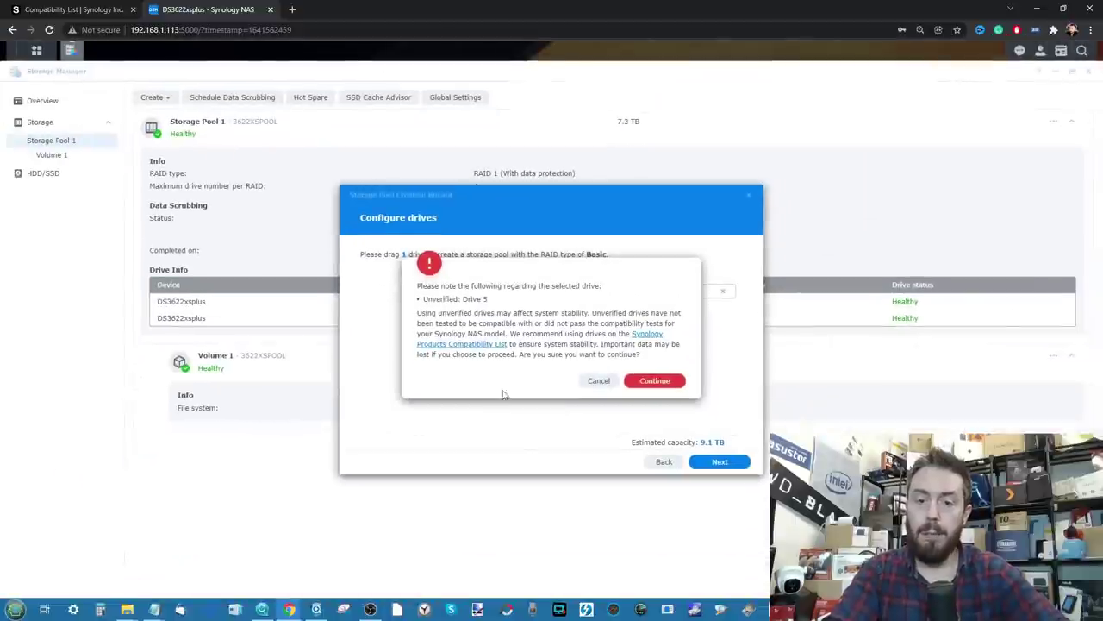
click(657, 381)
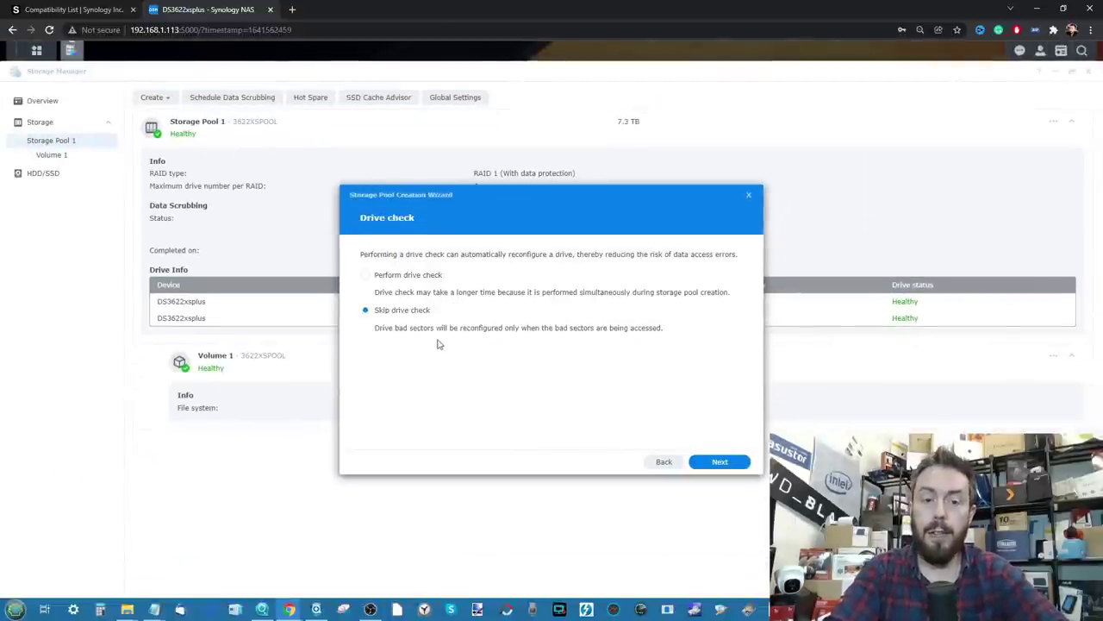
click(722, 465)
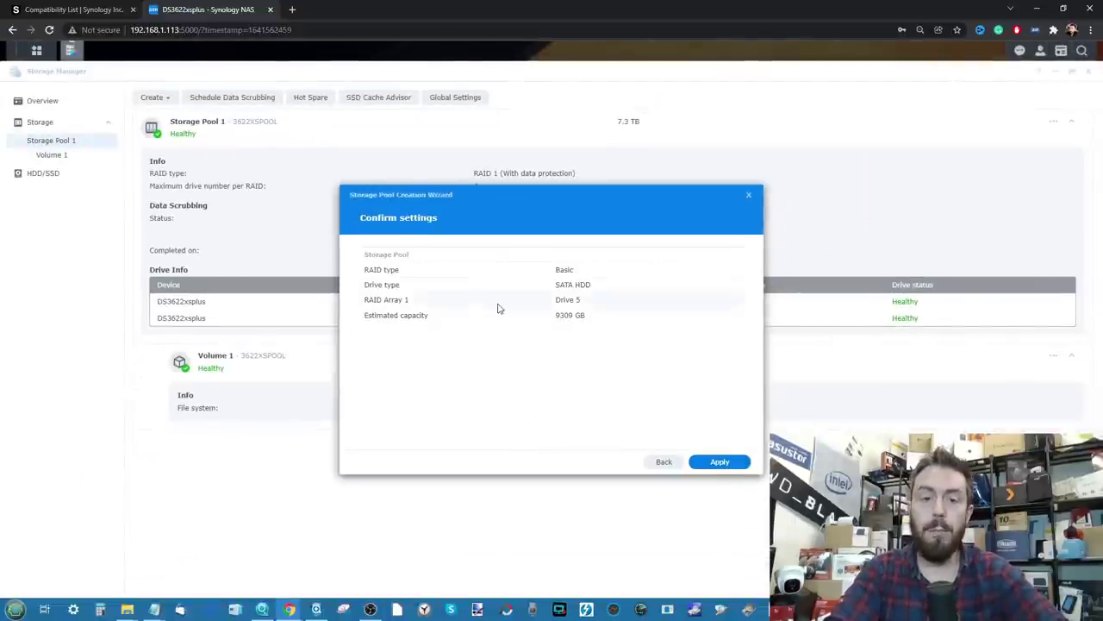
click(714, 461)
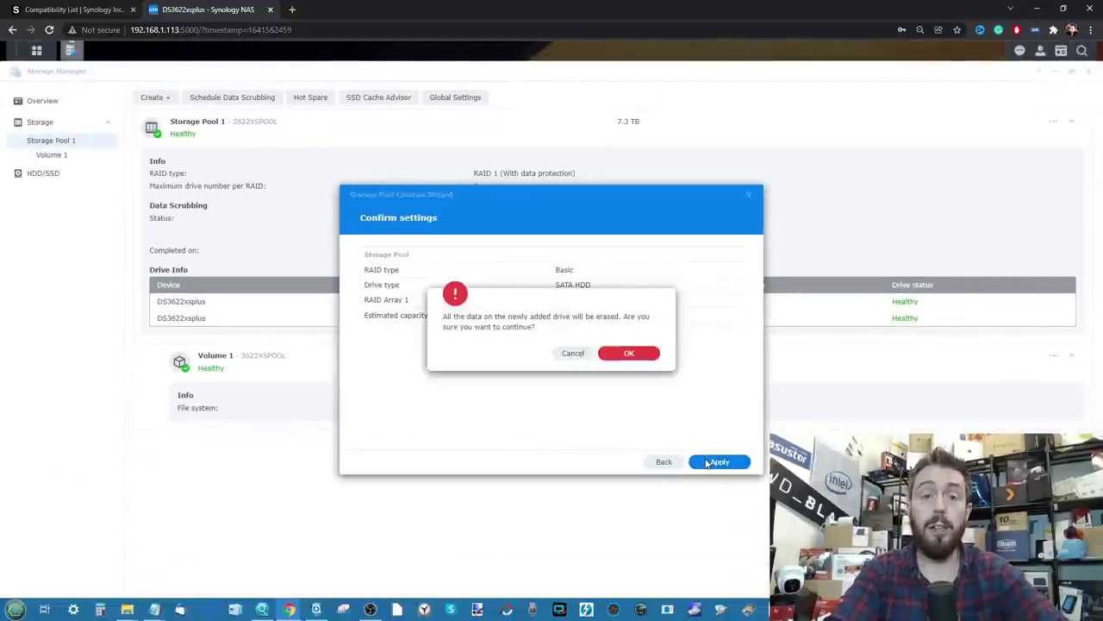
click(621, 356)
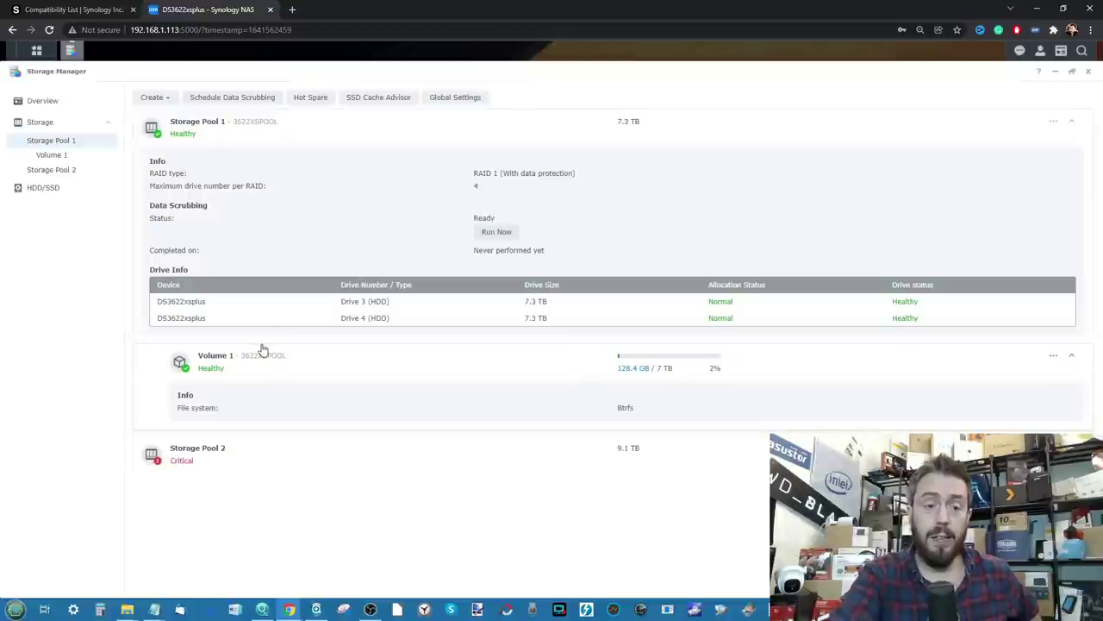
Expand Storage Pool 2 and examine its status, the suggestion about unverified drives, its RAID type and its drive info
click(191, 465)
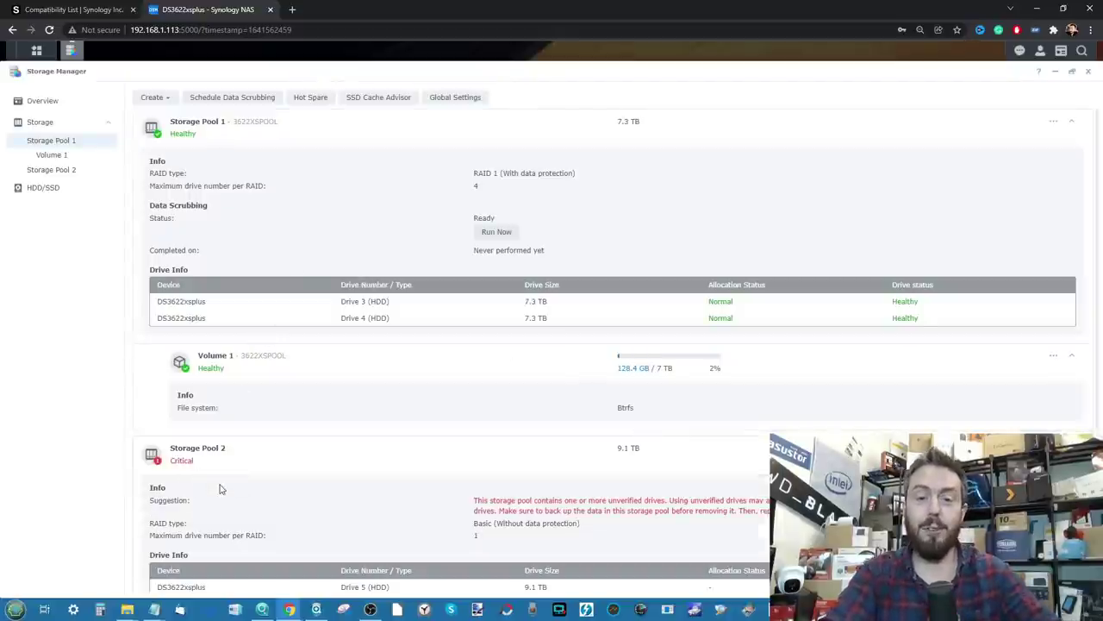
scroll(387, 463, down, 1)
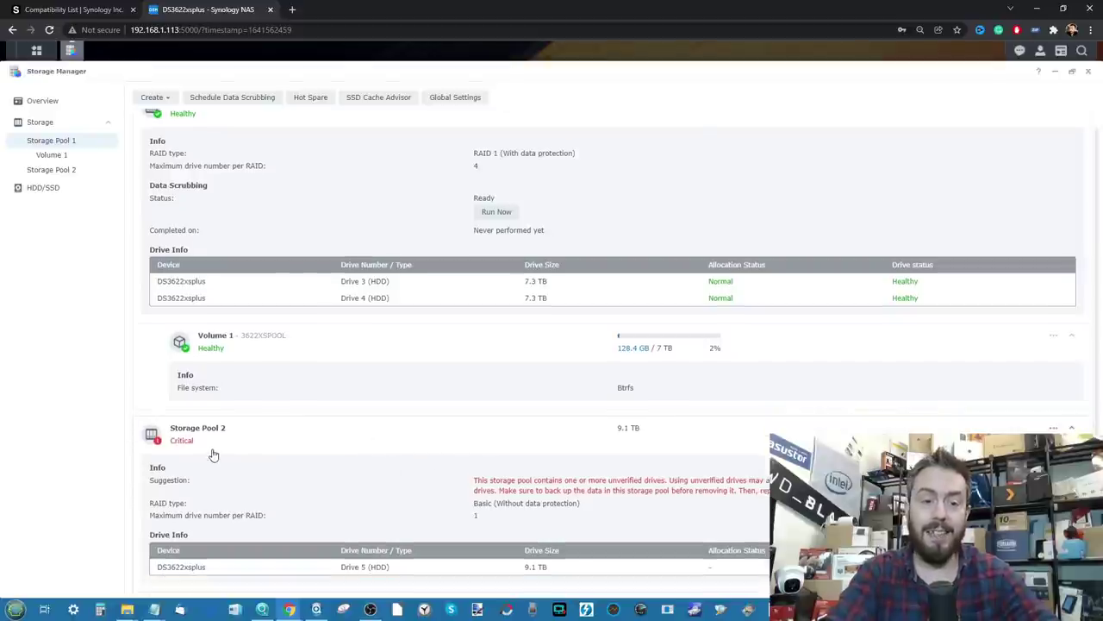
scroll(214, 455, down, 1)
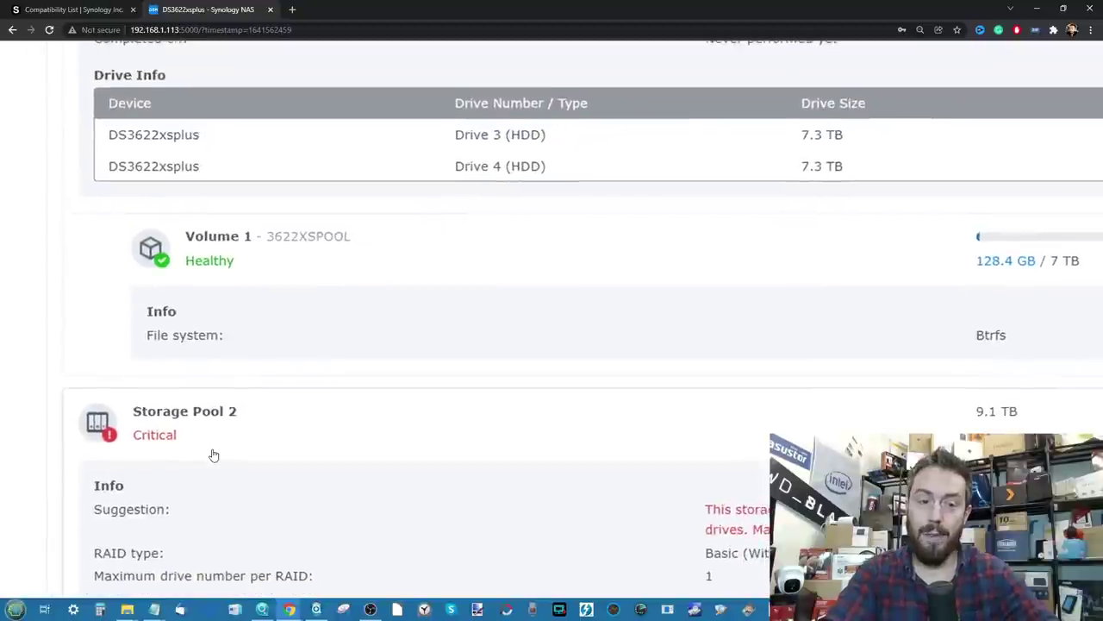
scroll(213, 453, down, 1)
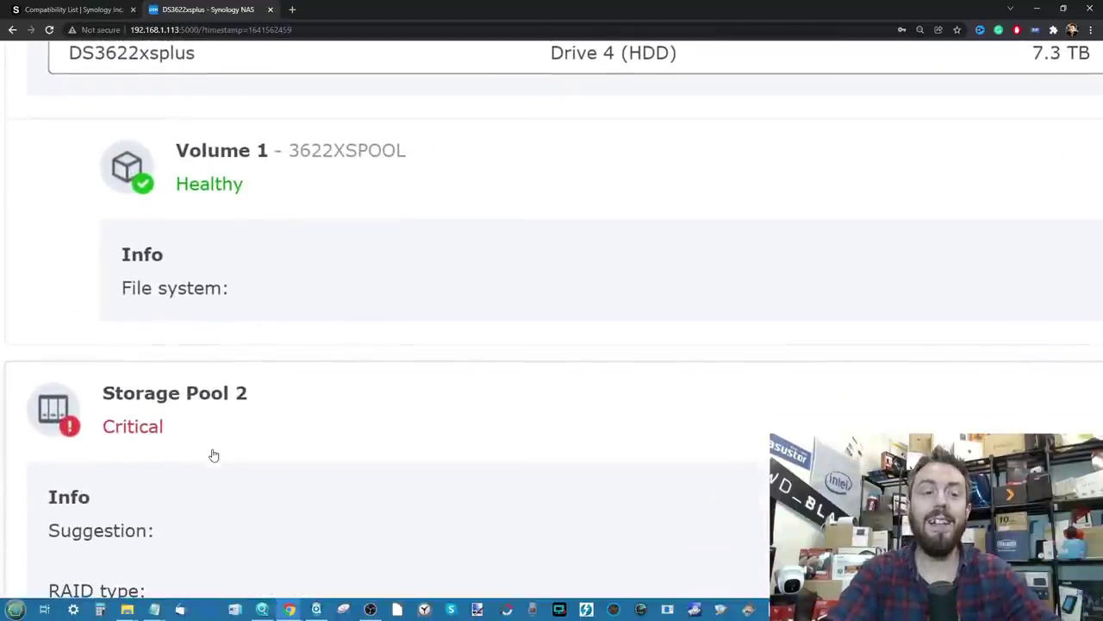
scroll(120, 456, down, 5)
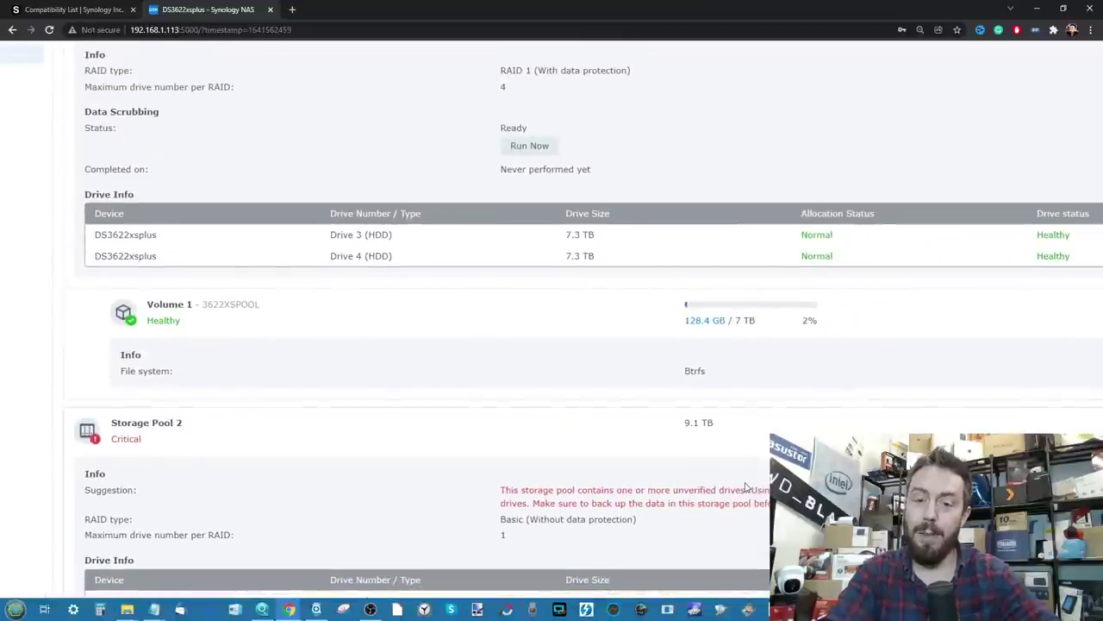
scroll(747, 488, right, 3)
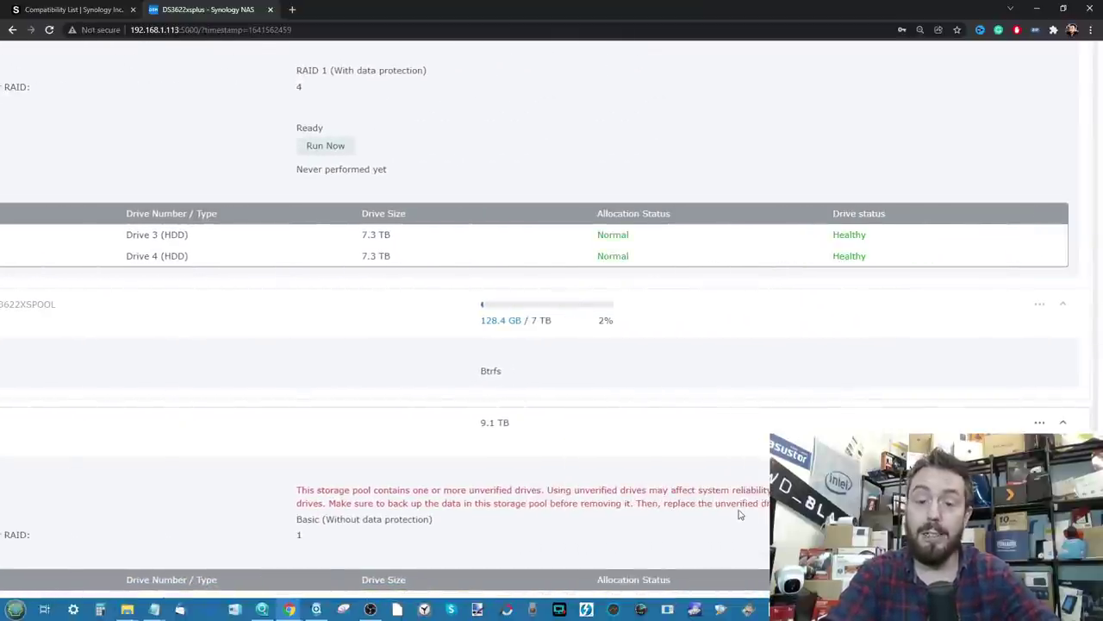
scroll(739, 515, down, 2)
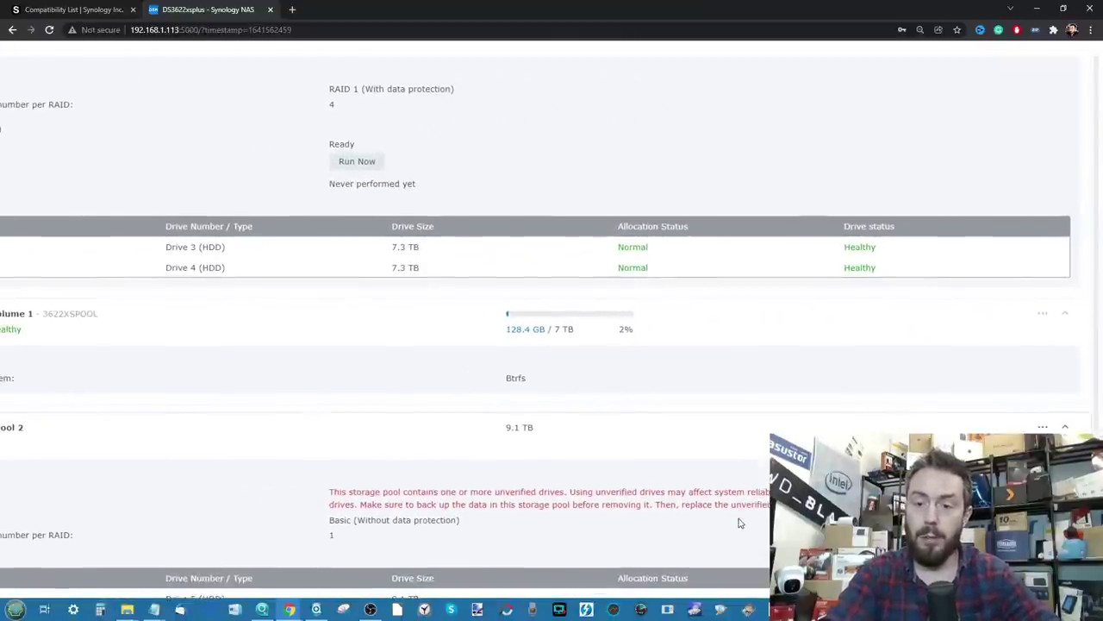
scroll(739, 523, up, 5)
scroll(739, 522, down, 3)
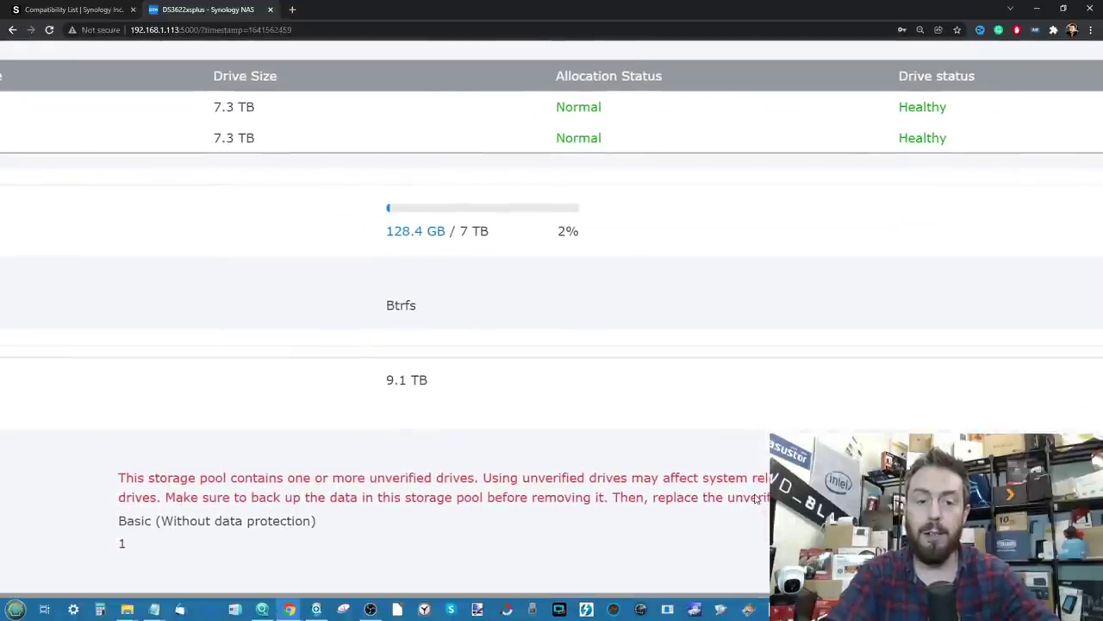
scroll(644, 508, down, 5)
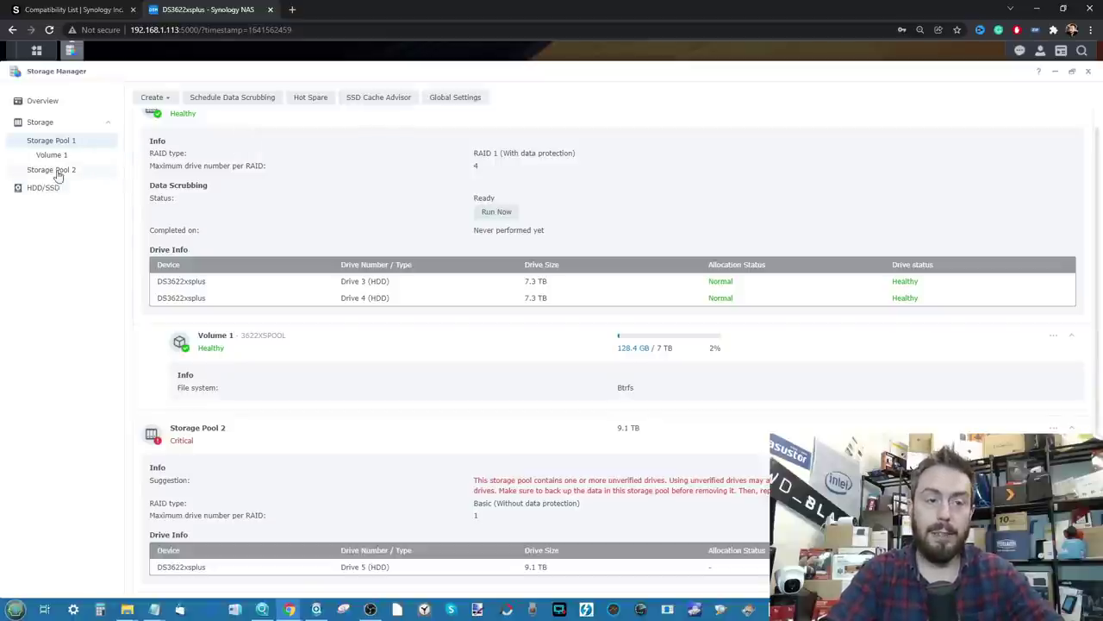
Start a new volume on Storage Pool 2 (Basic), allocate the maximum size and continue to the file system choice
click(171, 101)
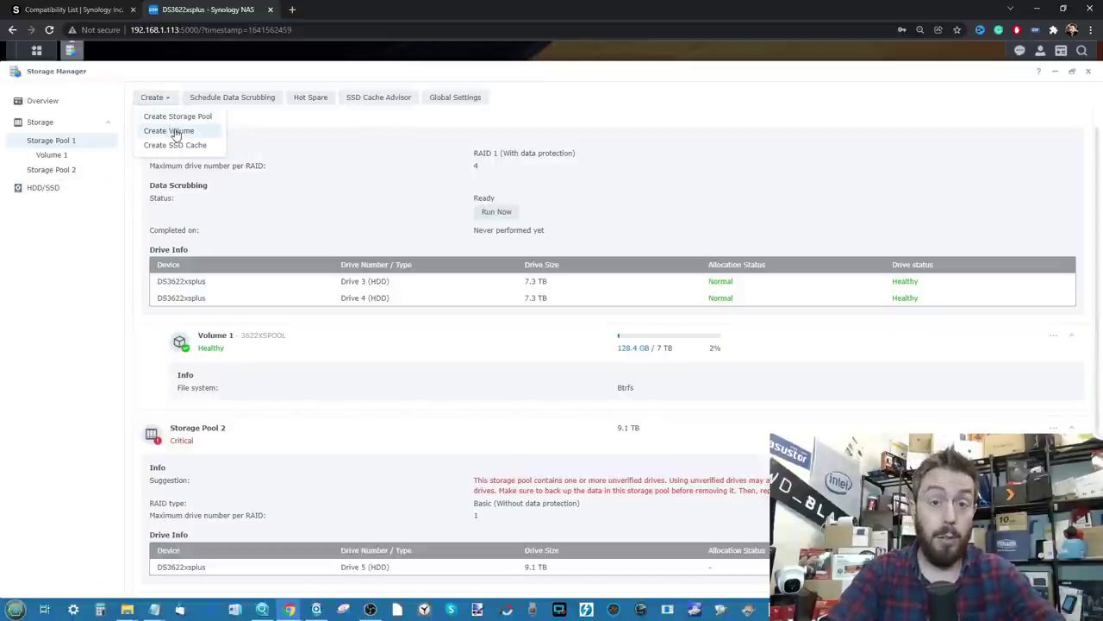
click(176, 131)
click(526, 293)
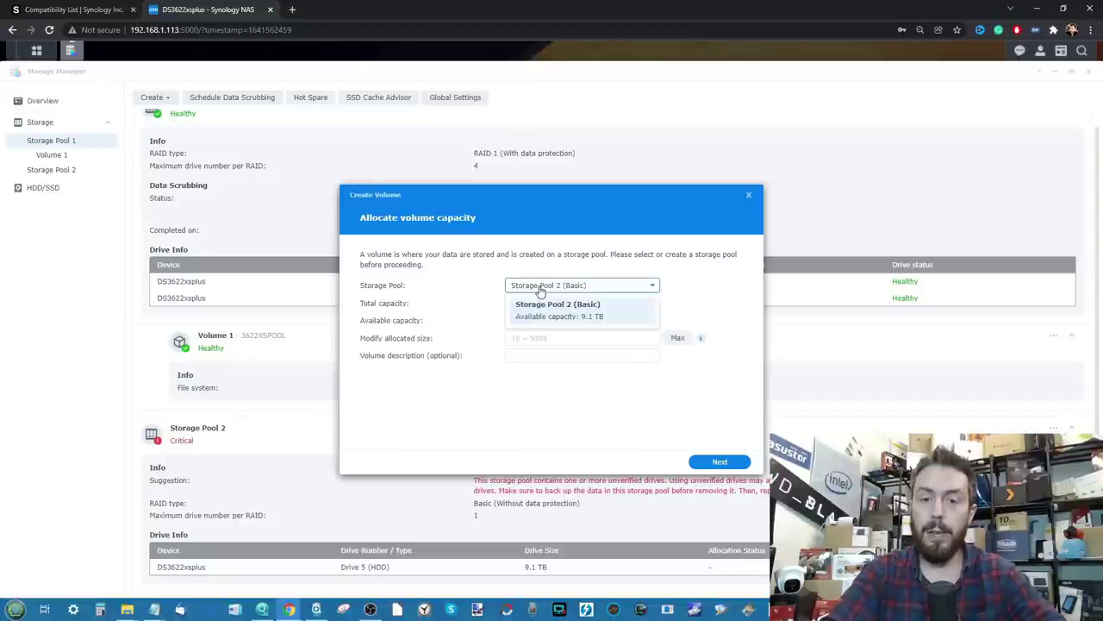
click(569, 314)
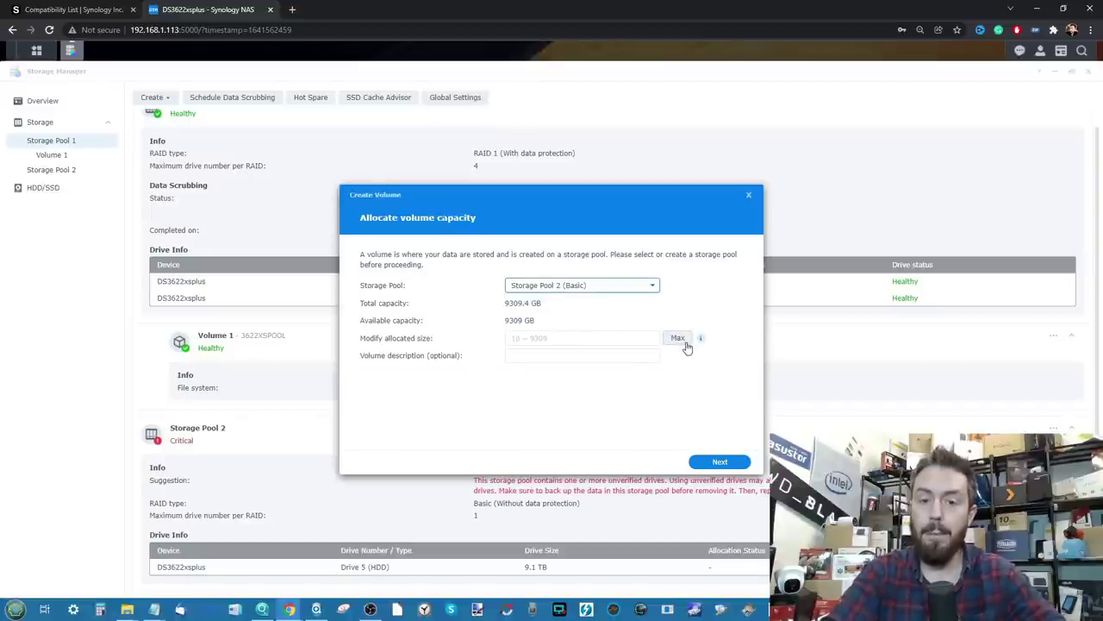
click(681, 341)
click(705, 463)
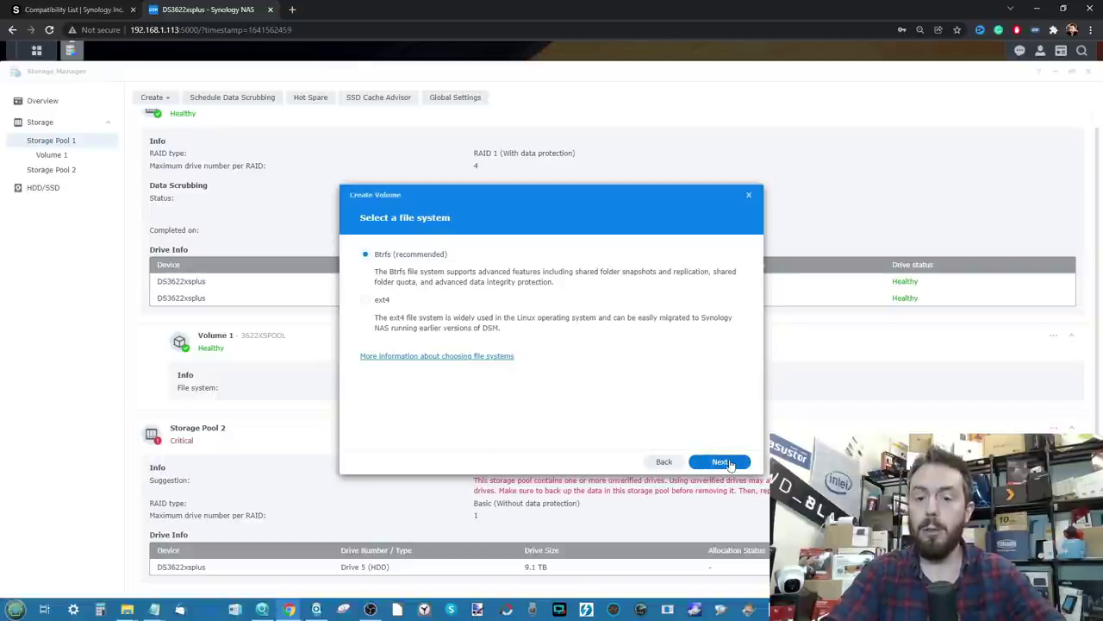
Keep Btrfs as the file system and create the volume on Storage Pool 2
click(727, 465)
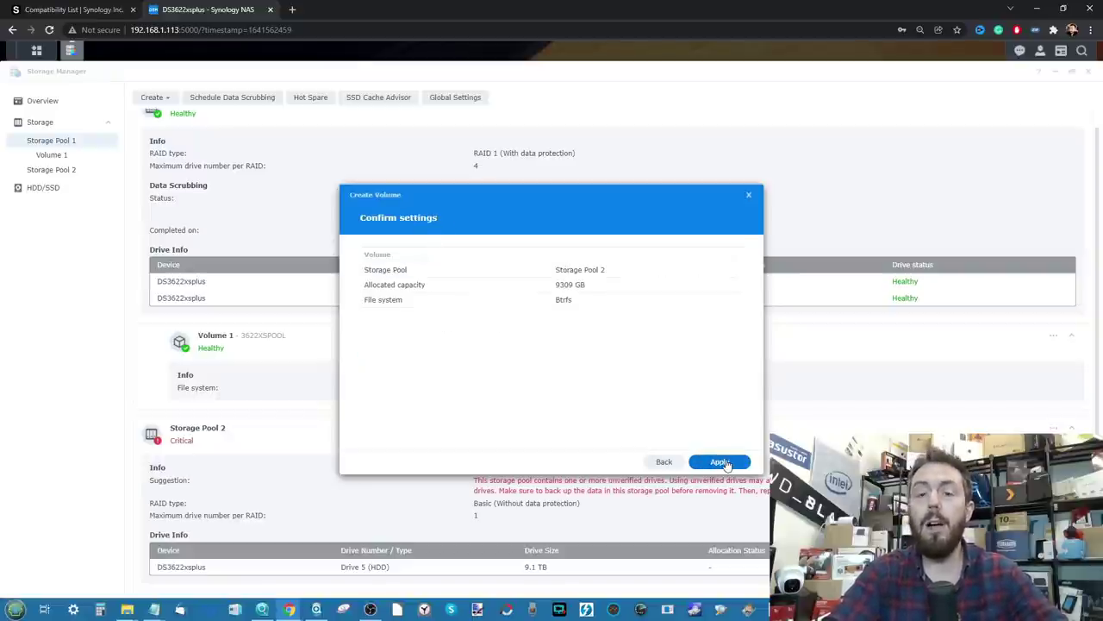
click(721, 463)
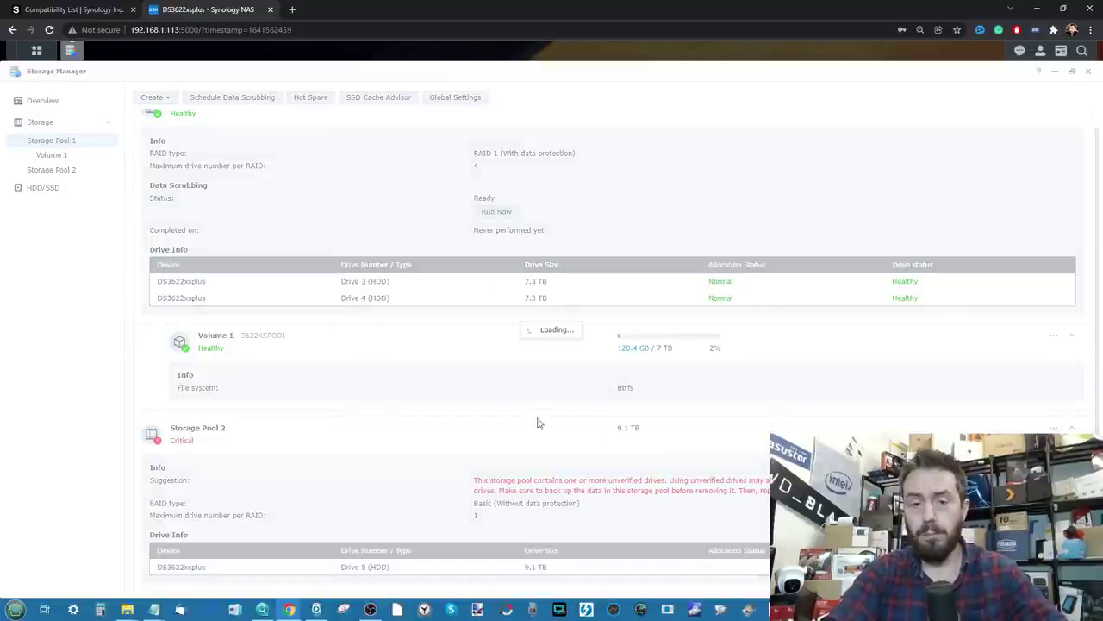
Examine the status of Volume 2 under Storage Pool 2 and check the system notifications
scroll(335, 397, down, 1)
scroll(336, 397, down, 1)
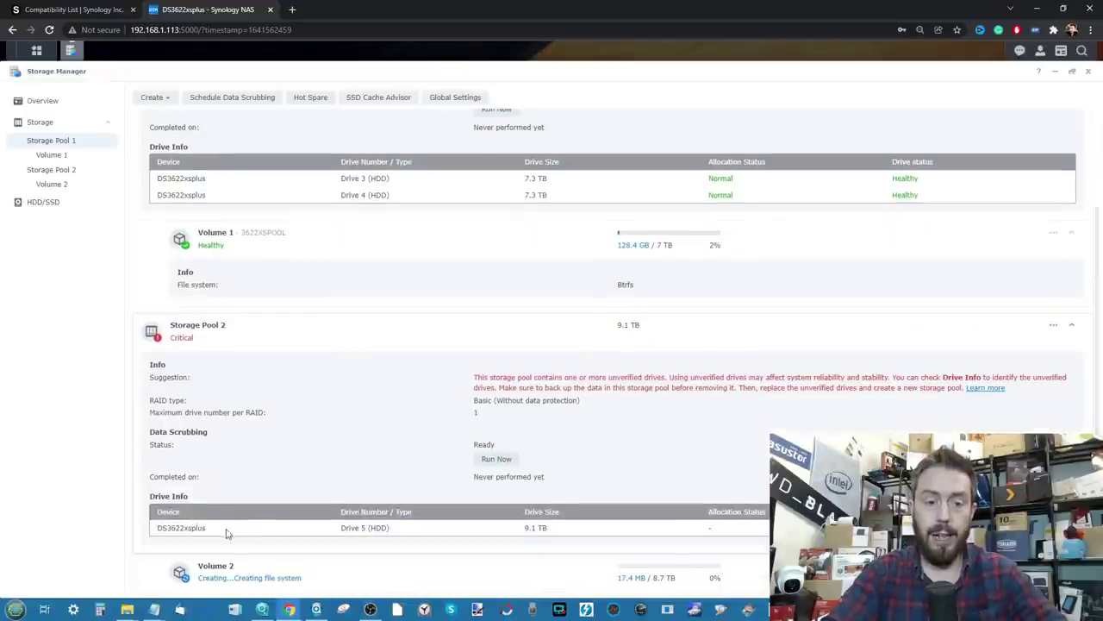
scroll(278, 577, down, 1)
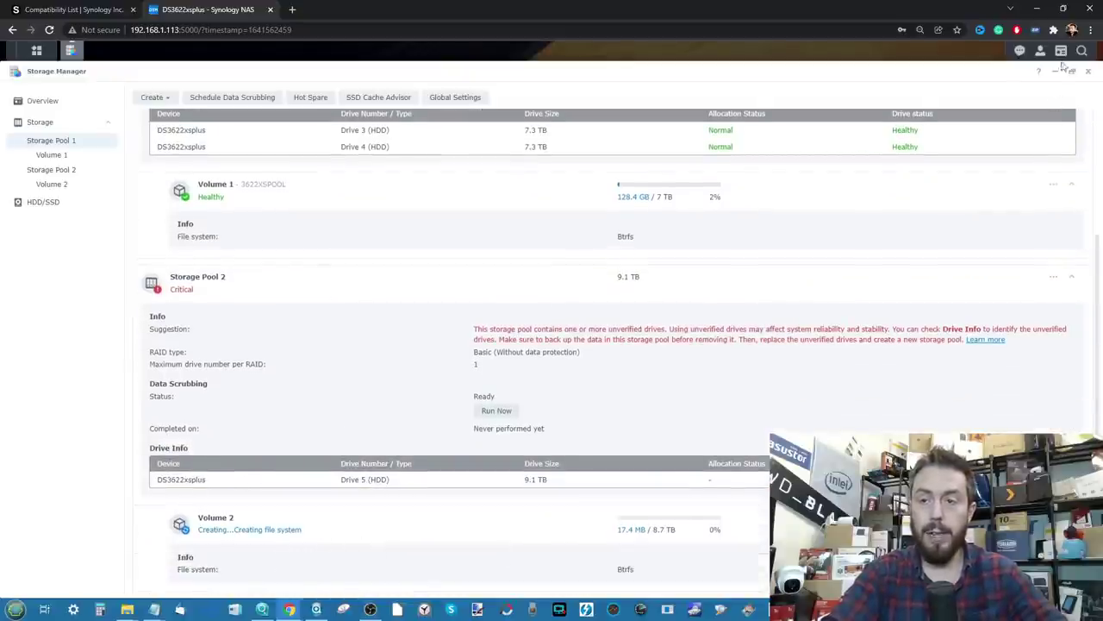
click(1020, 50)
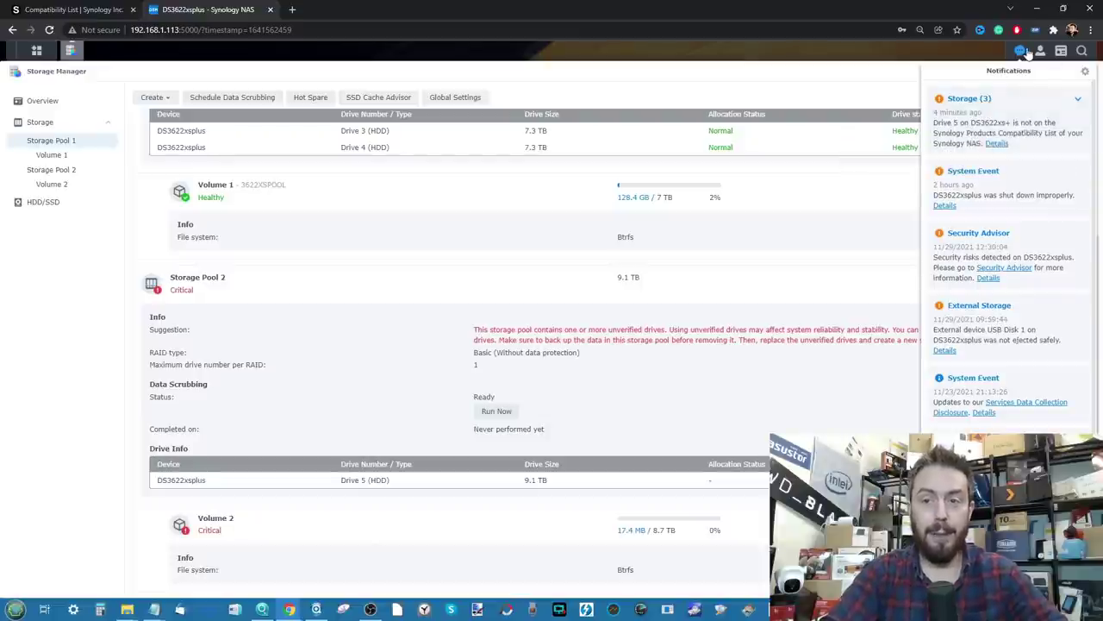
click(1020, 50)
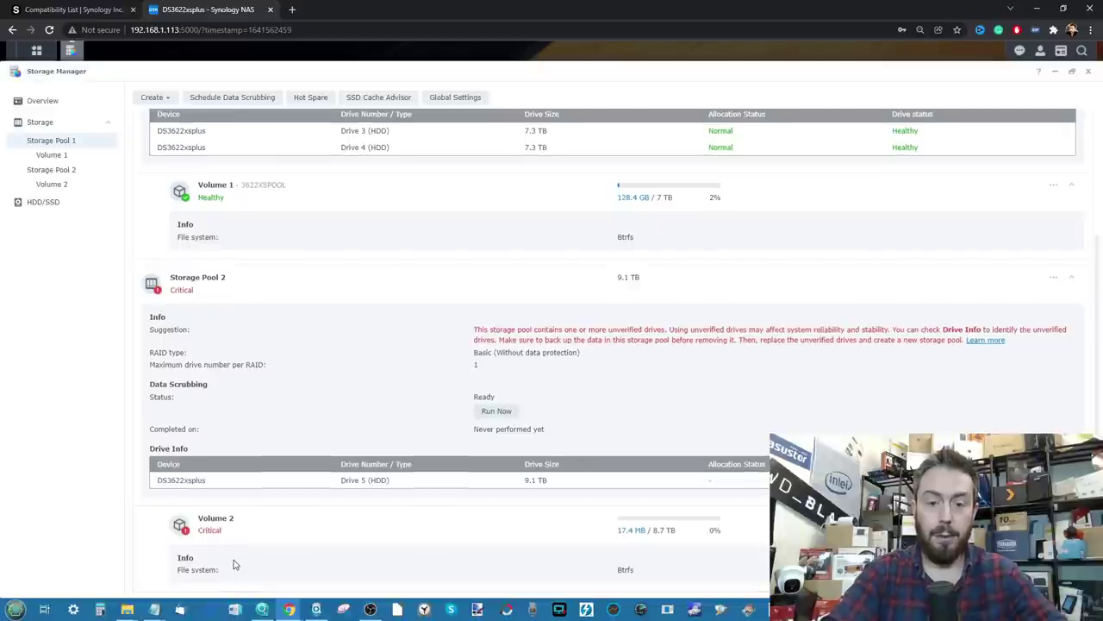
Start a new shared folder from File Station, located on Volume 2 and named Moody Share
click(36, 50)
click(326, 149)
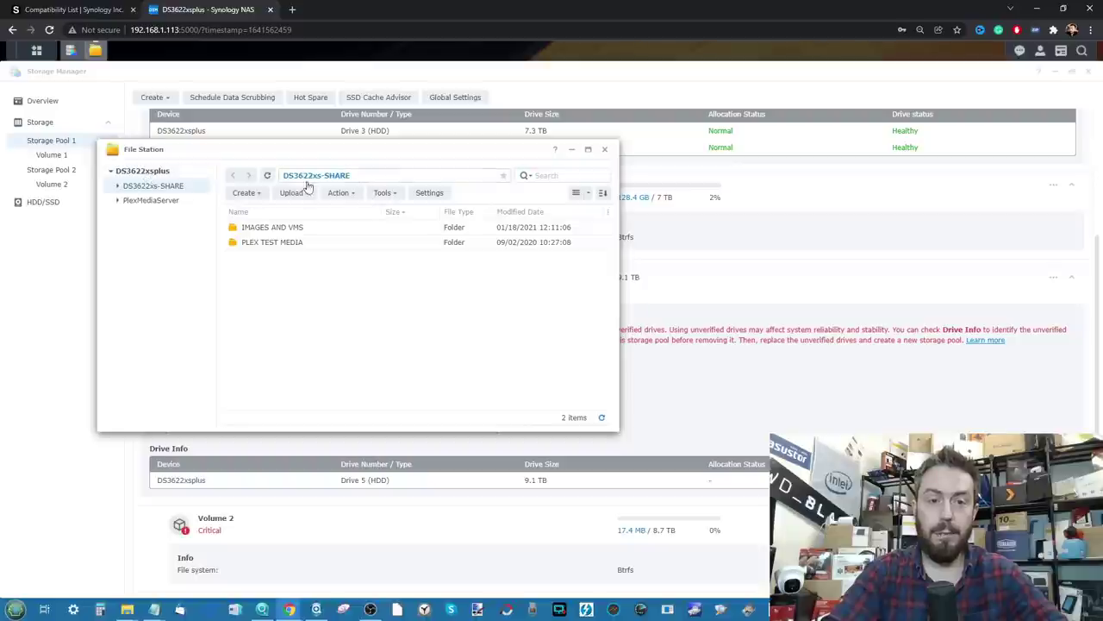
click(264, 194)
click(279, 227)
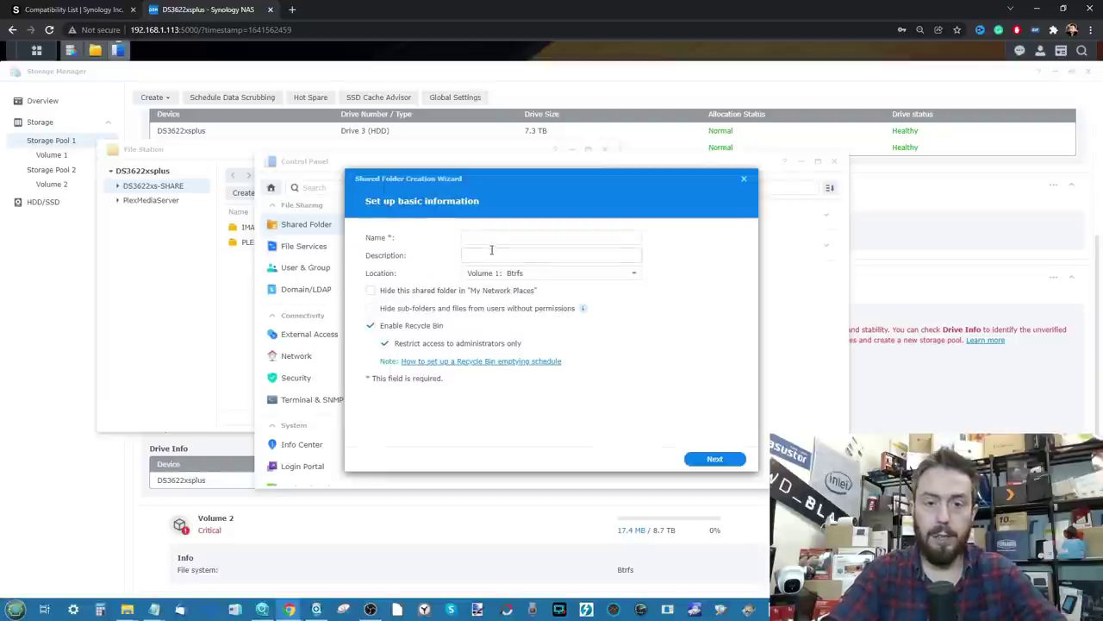
click(500, 272)
click(497, 321)
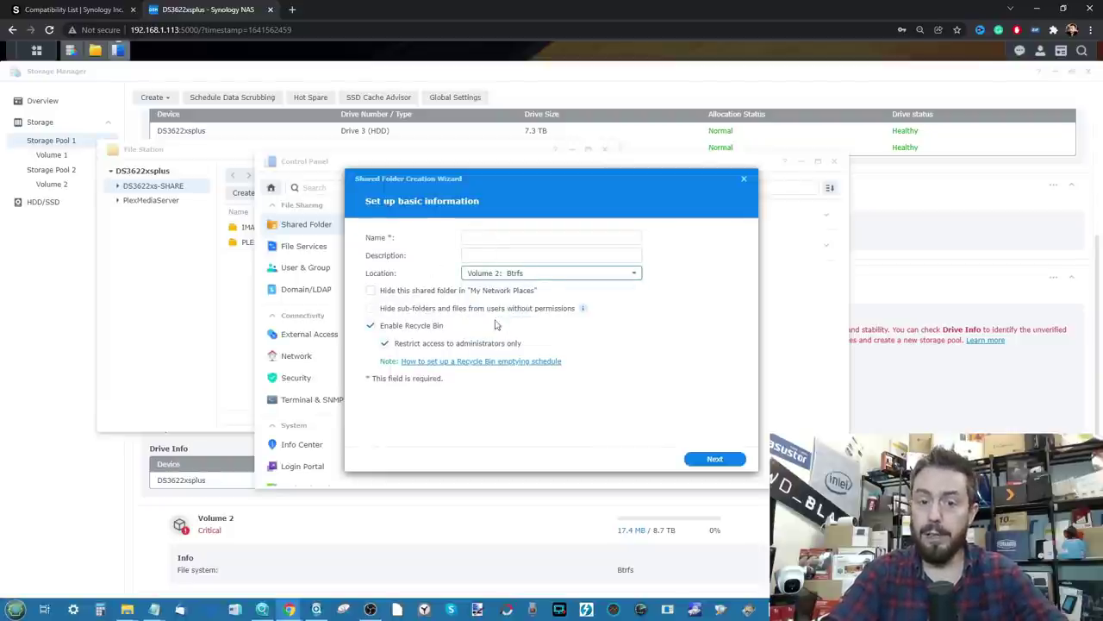
click(473, 237)
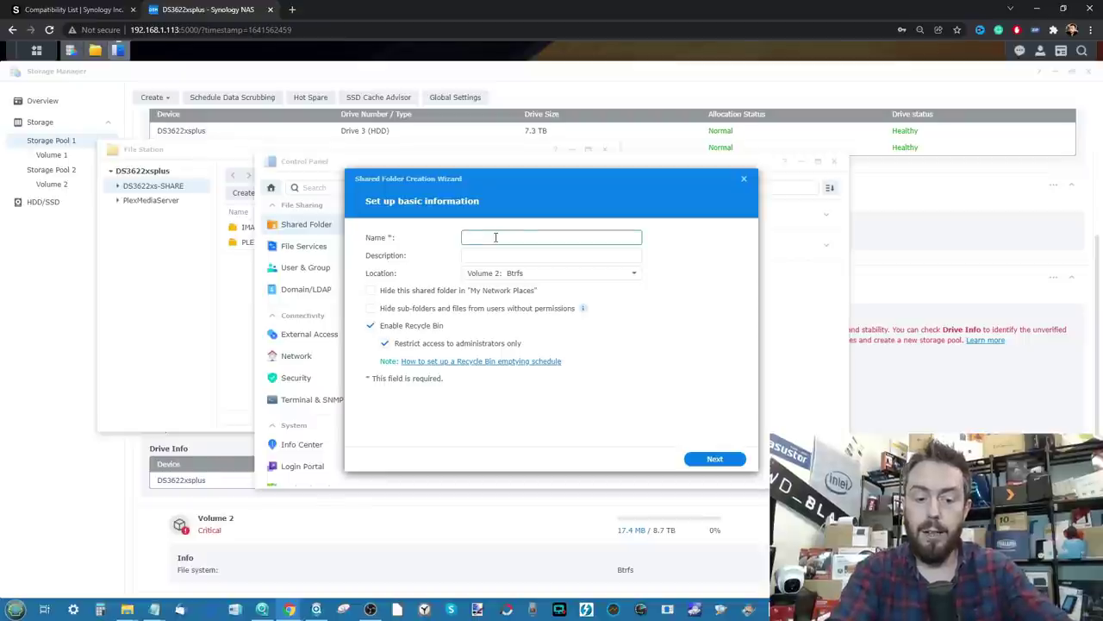
text(Moody Share)
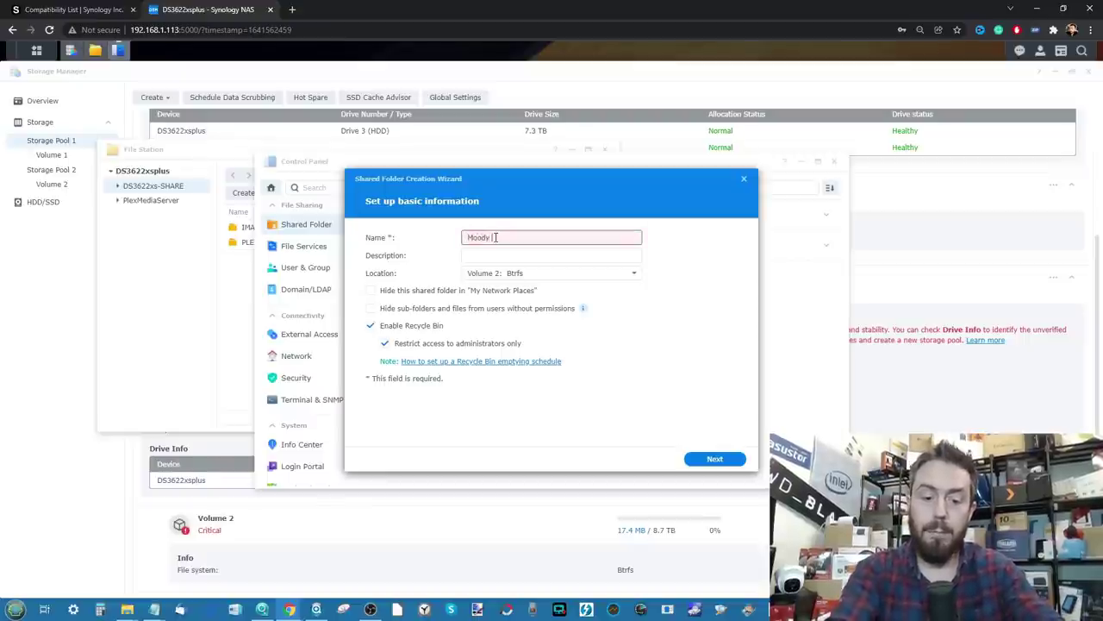
Accept the remaining default settings, without data checksum or quota, and create the shared folder
click(715, 459)
click(716, 458)
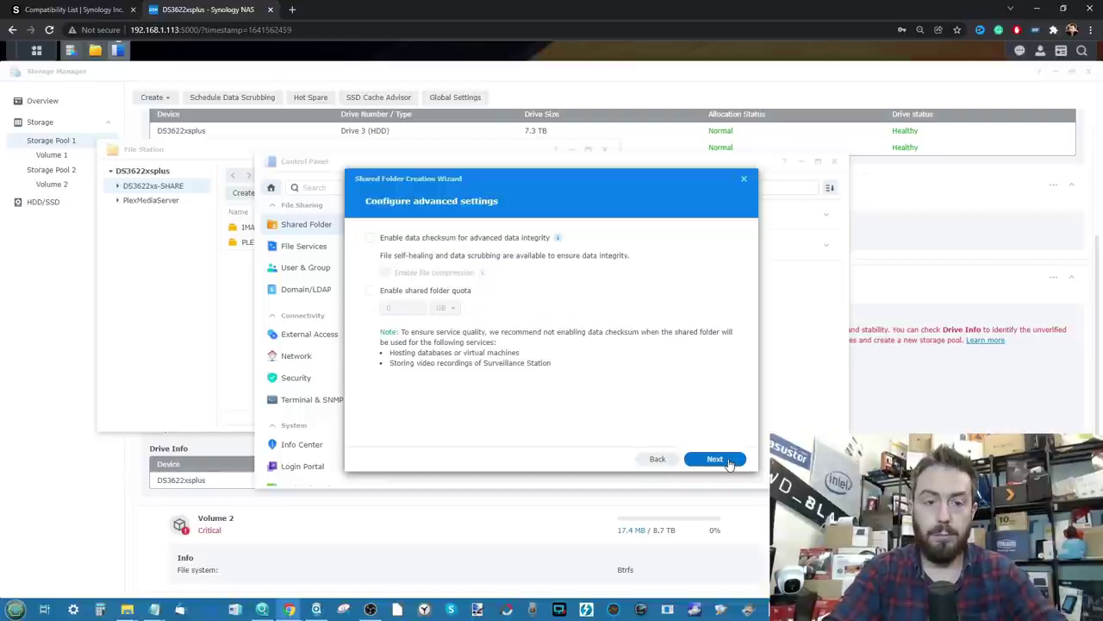
click(716, 459)
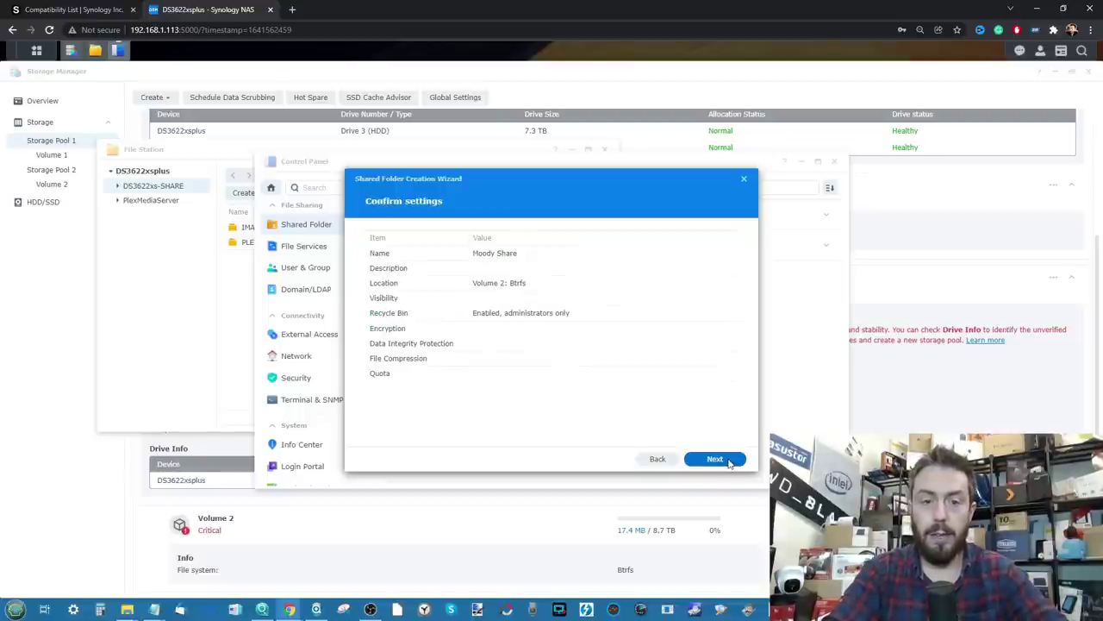
click(715, 458)
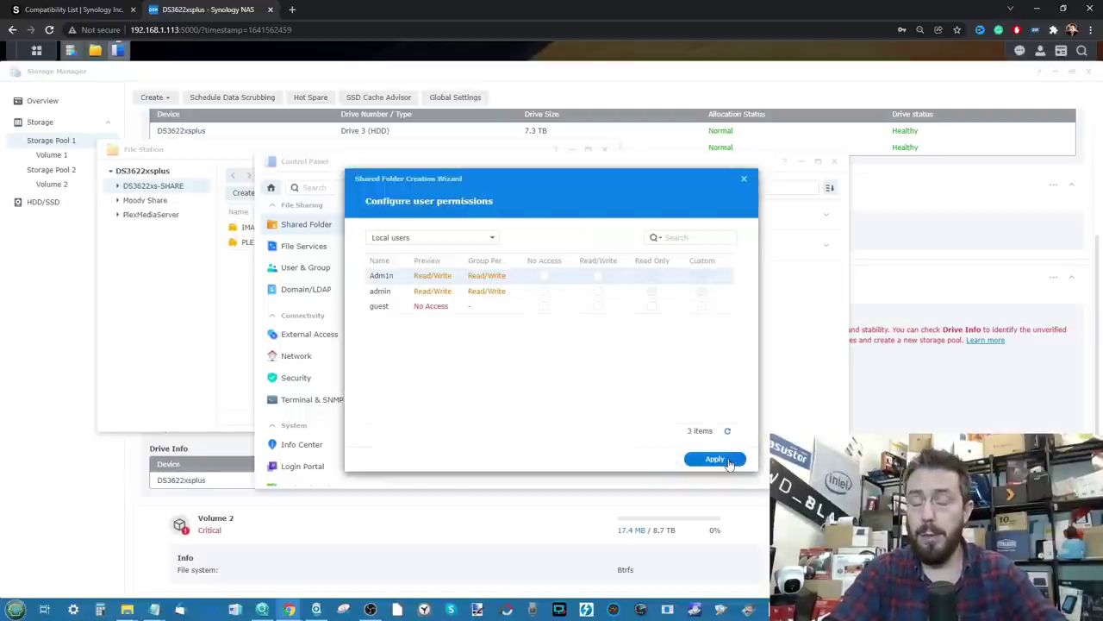
Grant all three local users Read/Write access to Moody Share, apply the permissions and return to Storage Manager
click(597, 275)
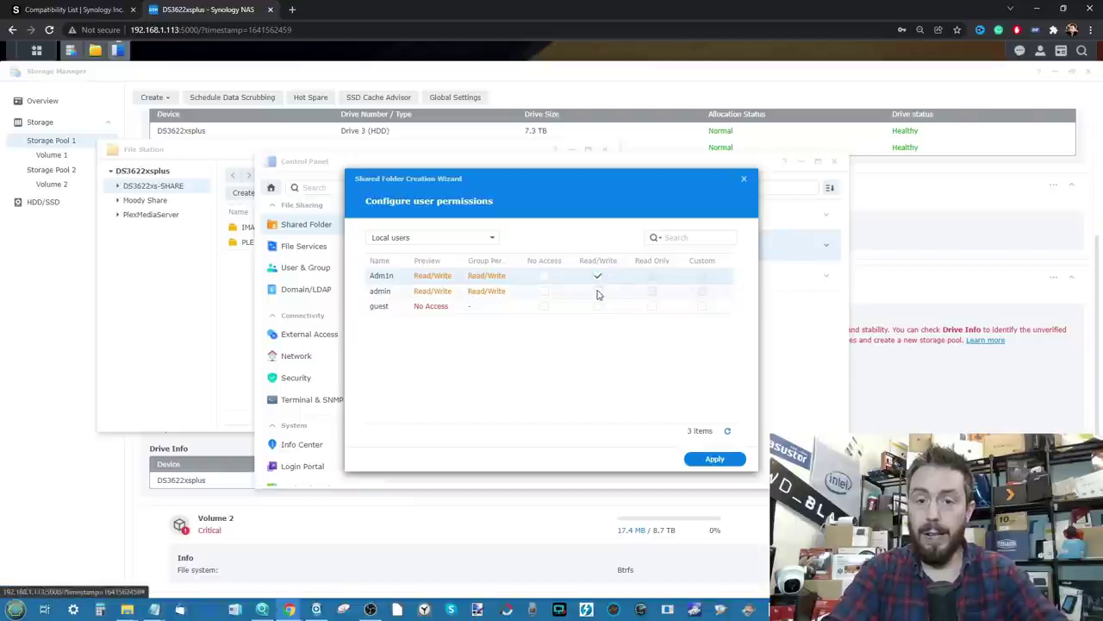
click(597, 290)
click(598, 306)
click(711, 459)
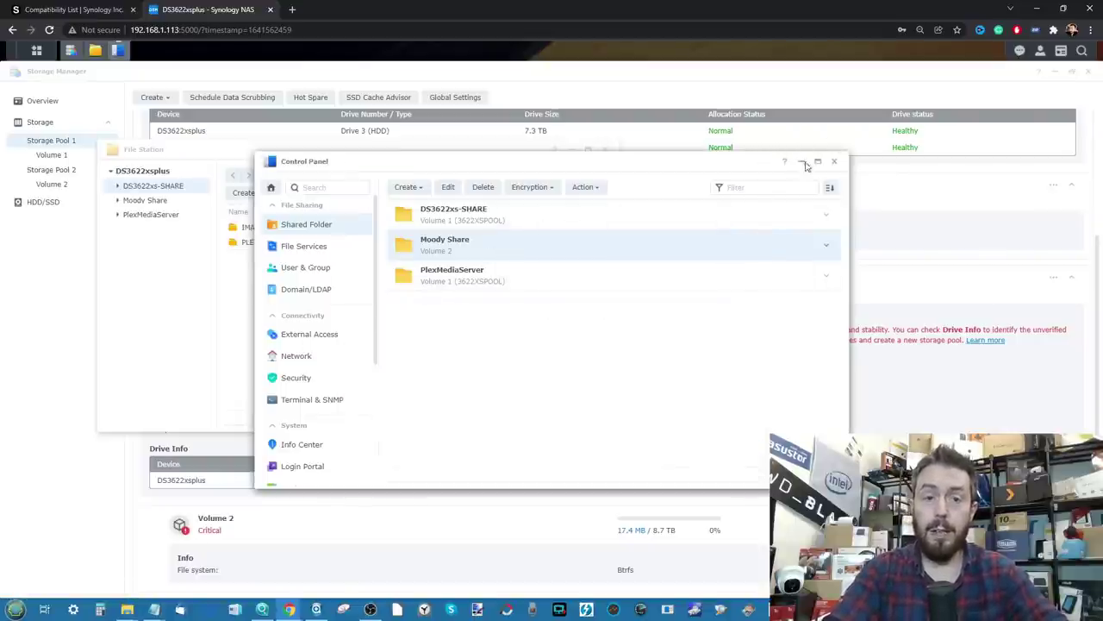
click(832, 161)
click(571, 149)
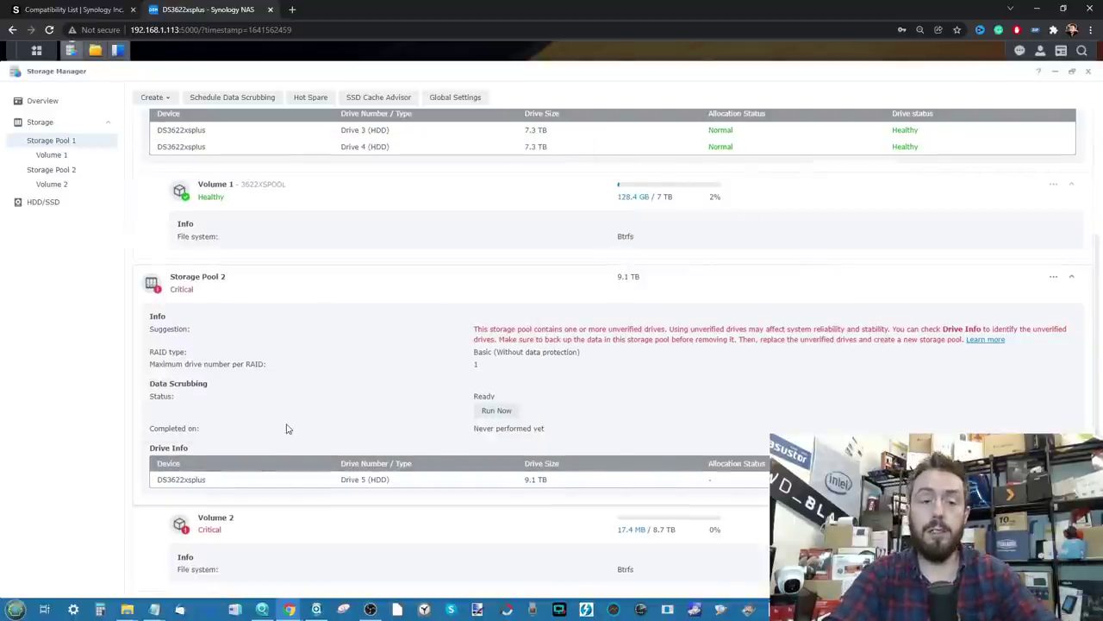
Examine the unverified-drive suggestion for Storage Pool 2 and open its linked help article
scroll(287, 429, up, 3)
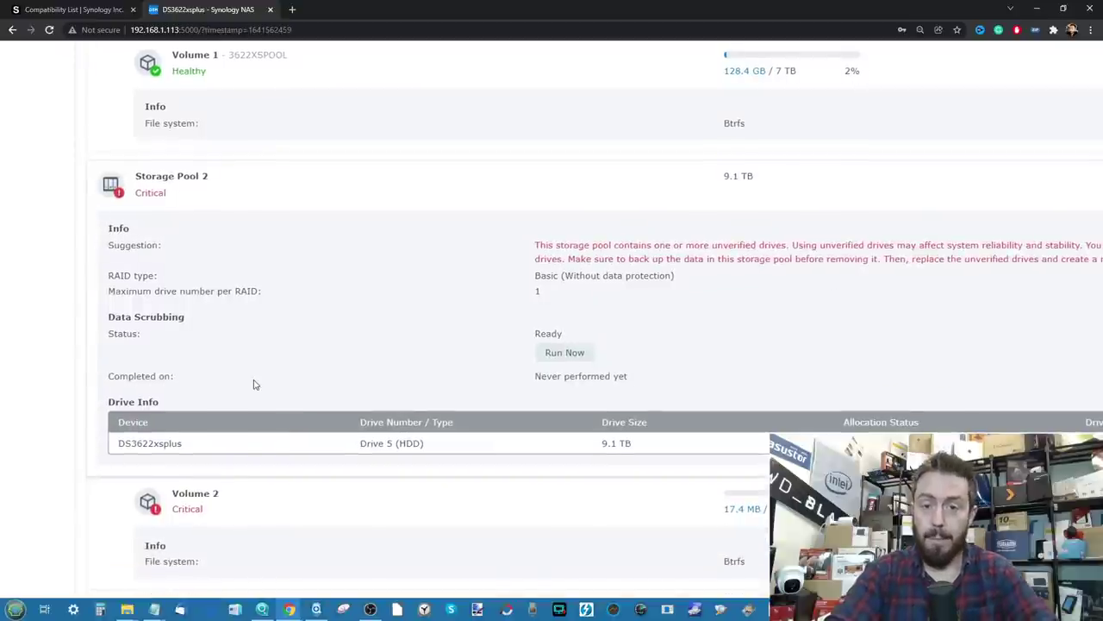
scroll(254, 385, left, 1)
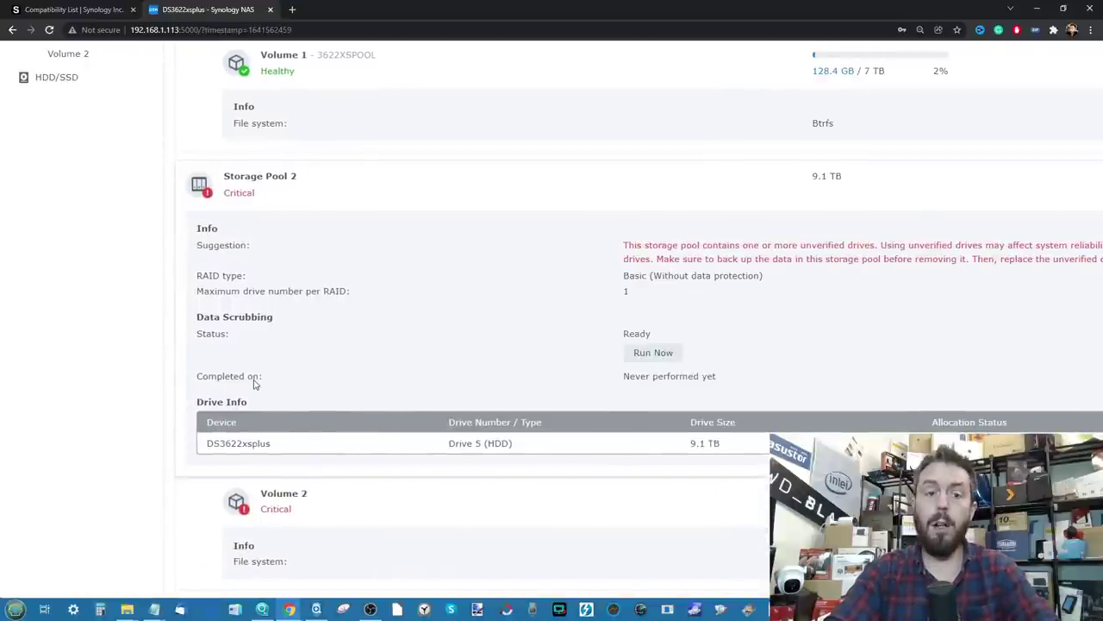
scroll(335, 249, right, 4)
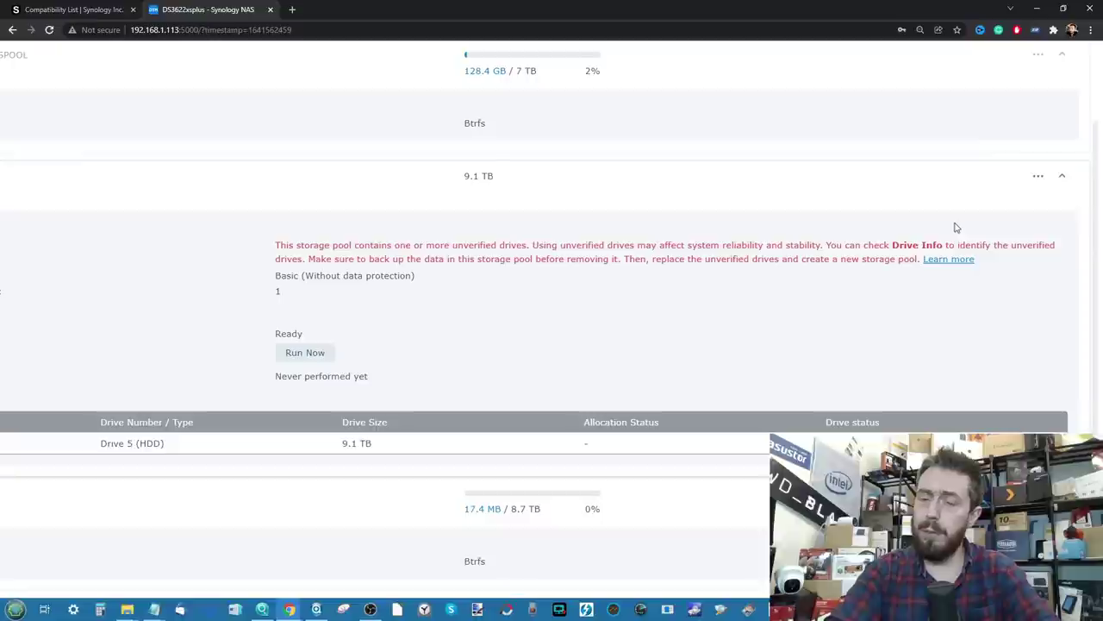
click(947, 259)
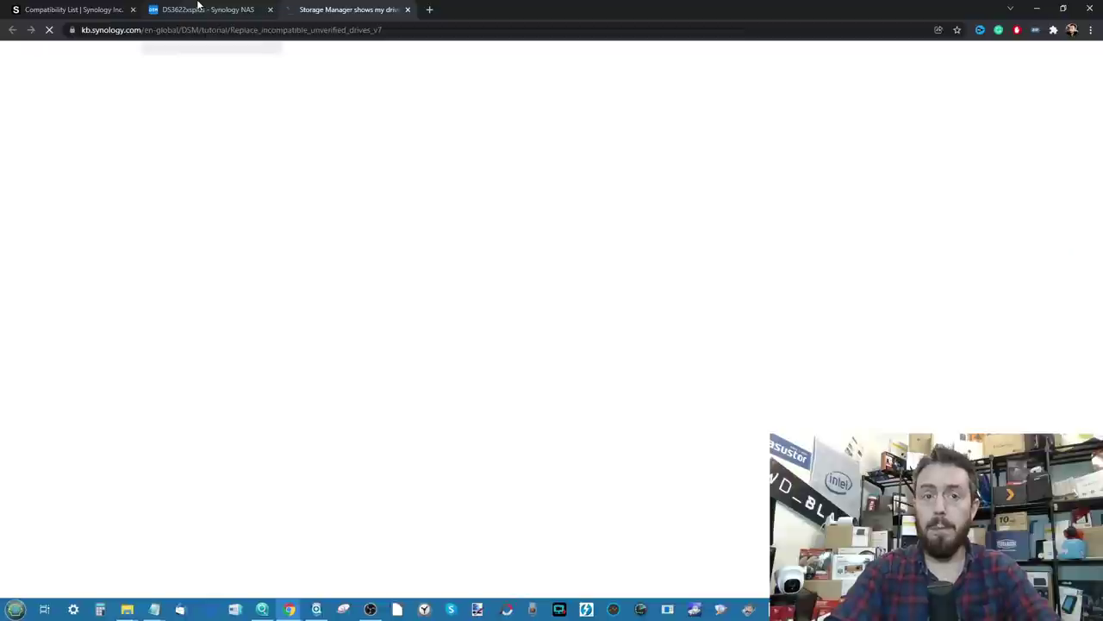
Read the Knowledge Center article on Incompatible or Unverified drives, including its replacement scenarios, notes and further reading
scroll(315, 225, down, 1)
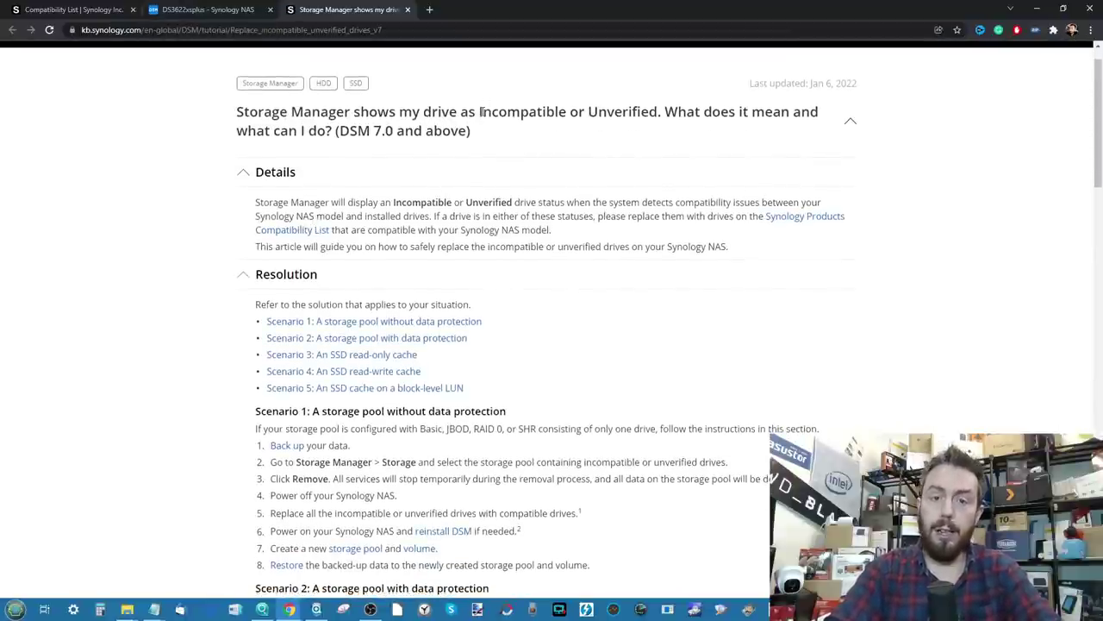
scroll(487, 158, down, 2)
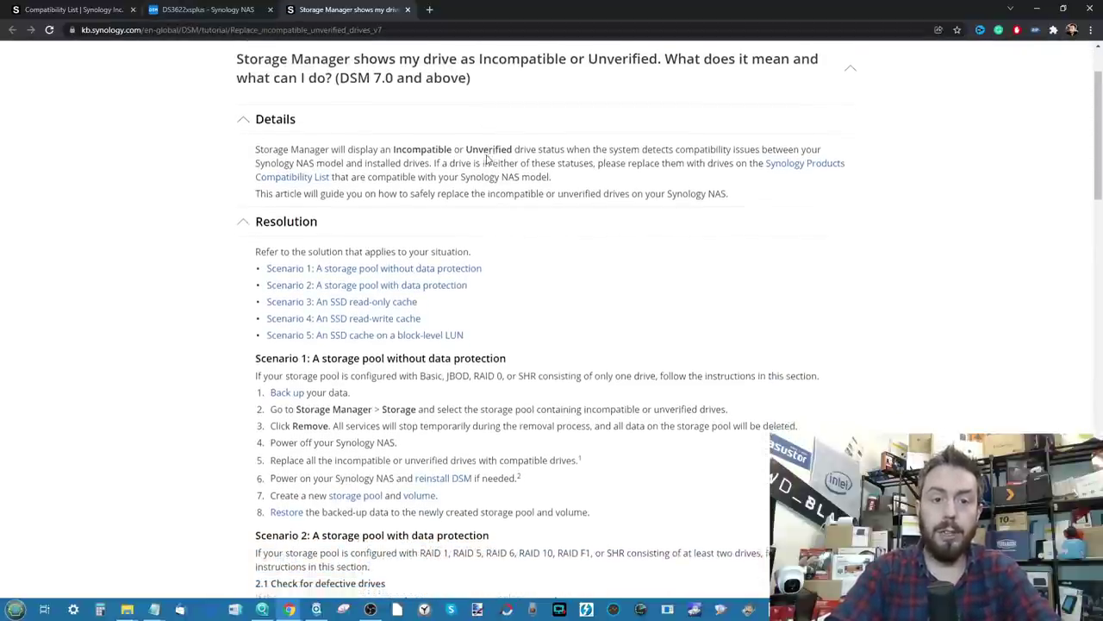
scroll(488, 159, down, 2)
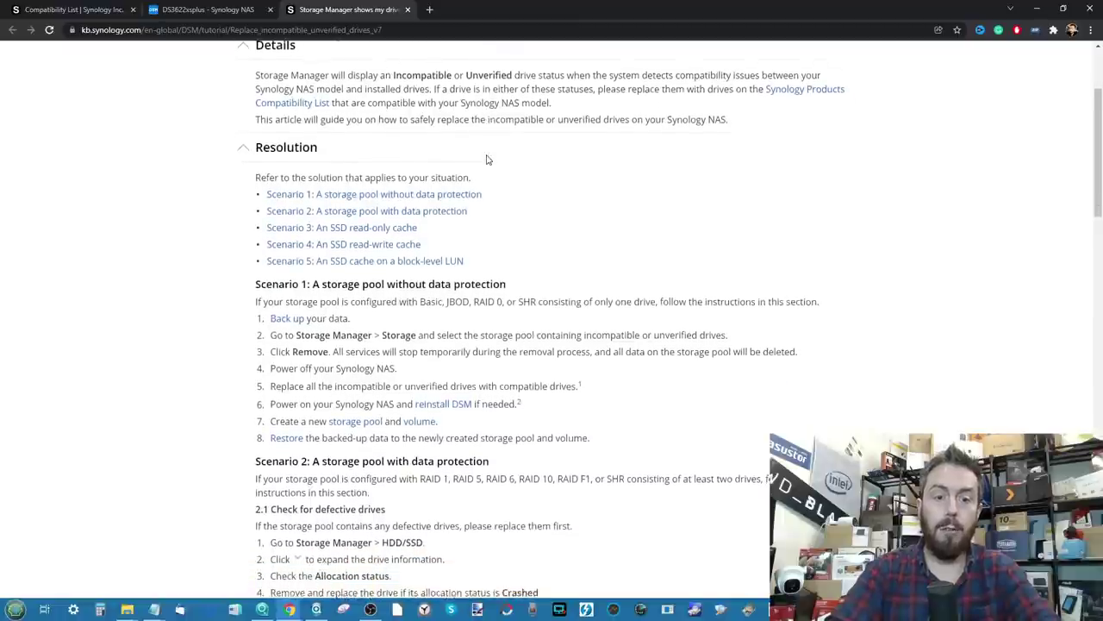
scroll(488, 158, down, 2)
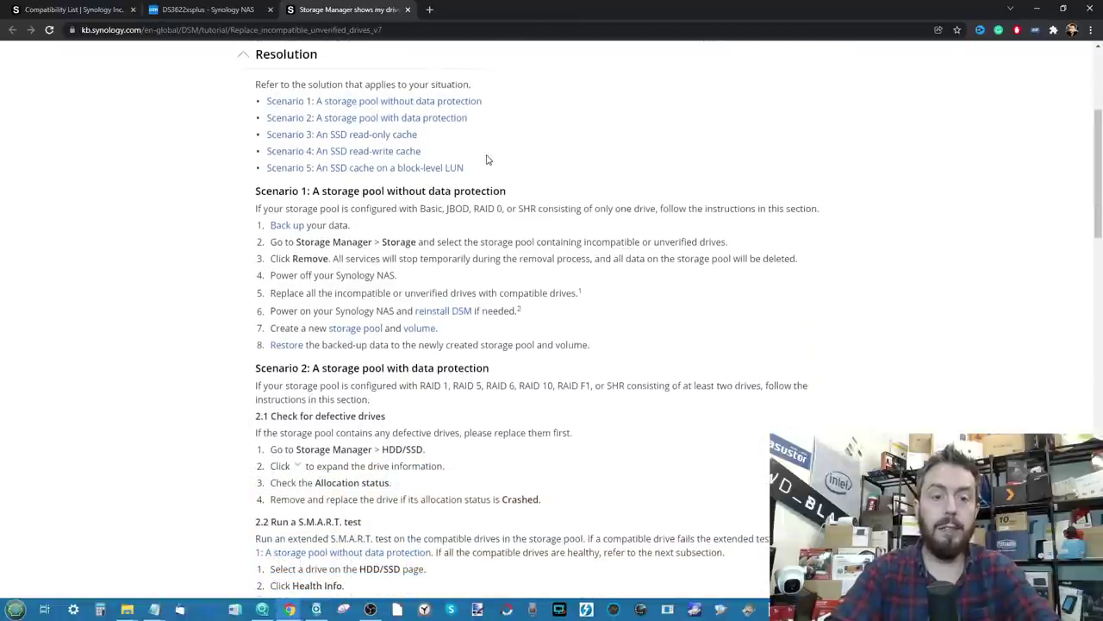
scroll(487, 159, down, 4)
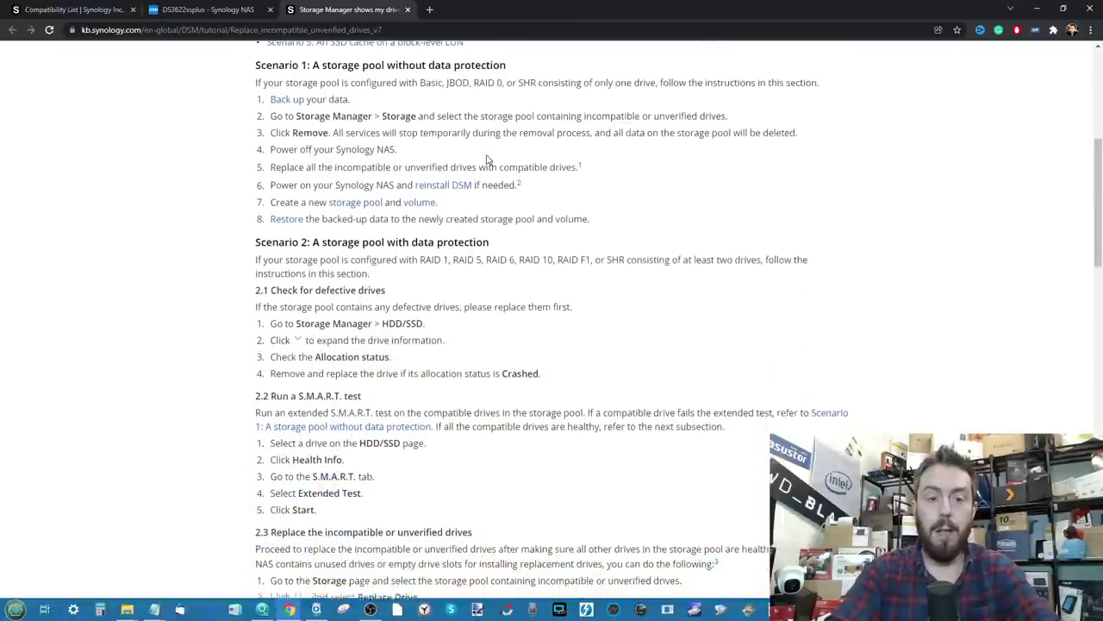
scroll(487, 159, down, 6)
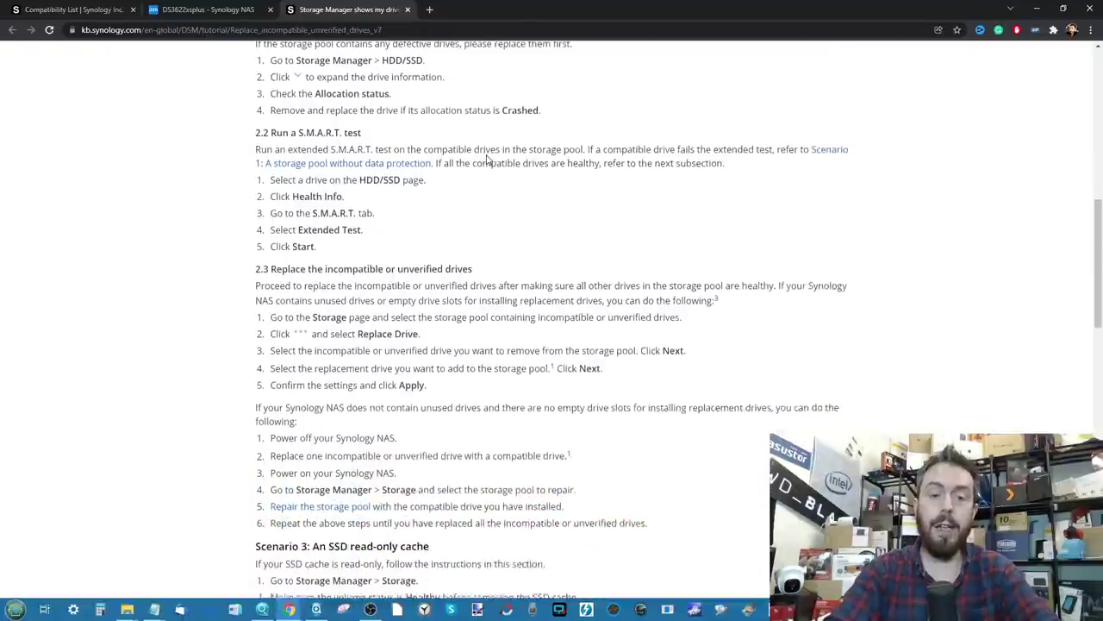
scroll(487, 159, down, 3)
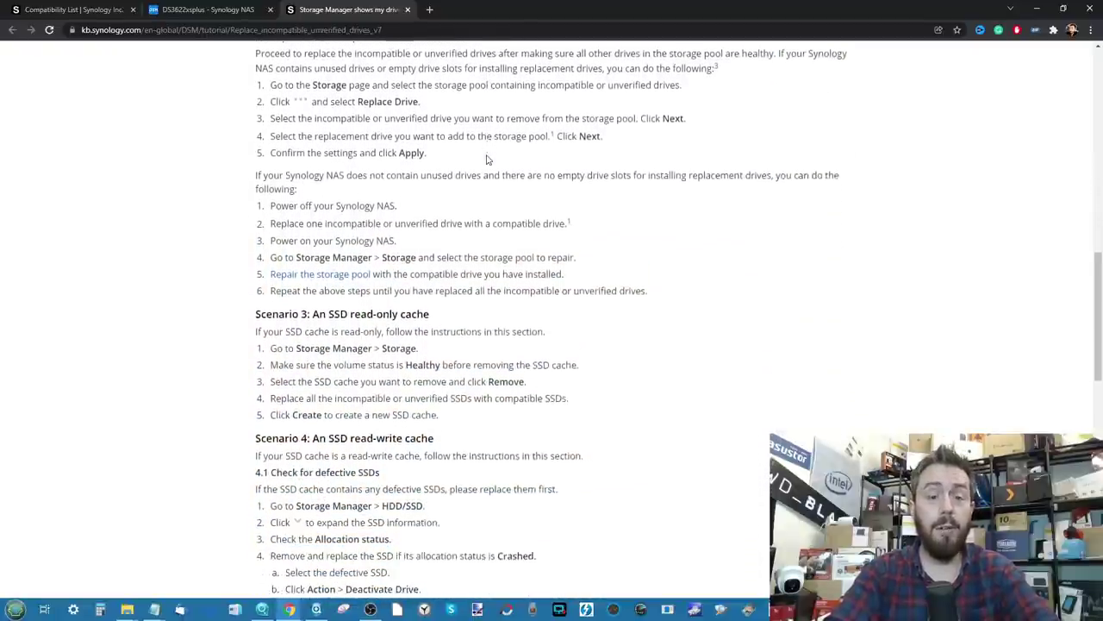
scroll(486, 160, down, 5)
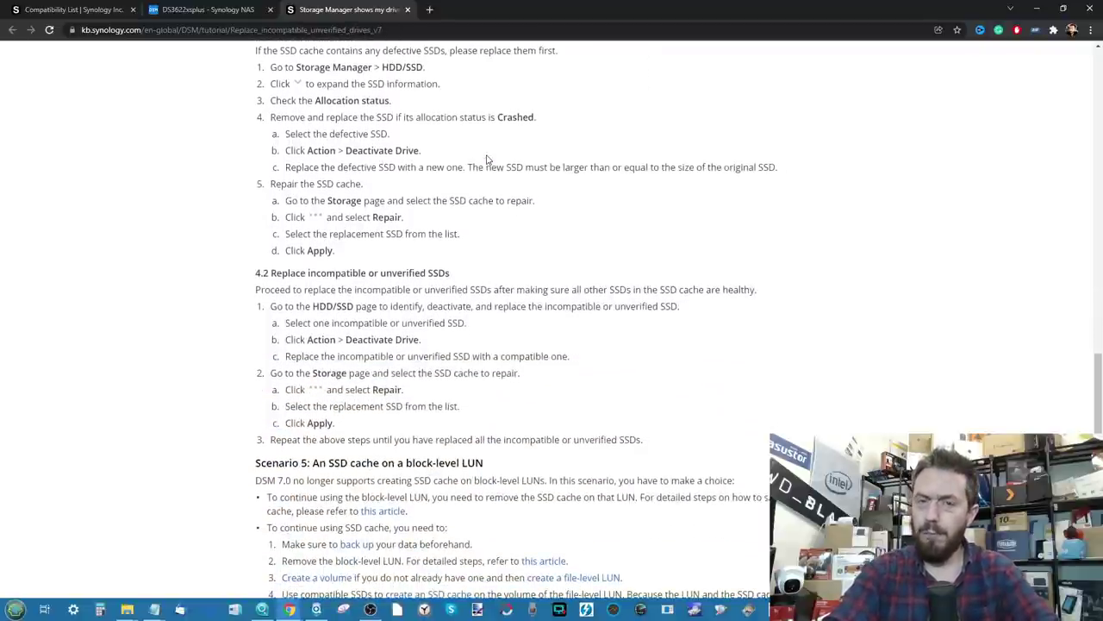
scroll(487, 160, down, 1)
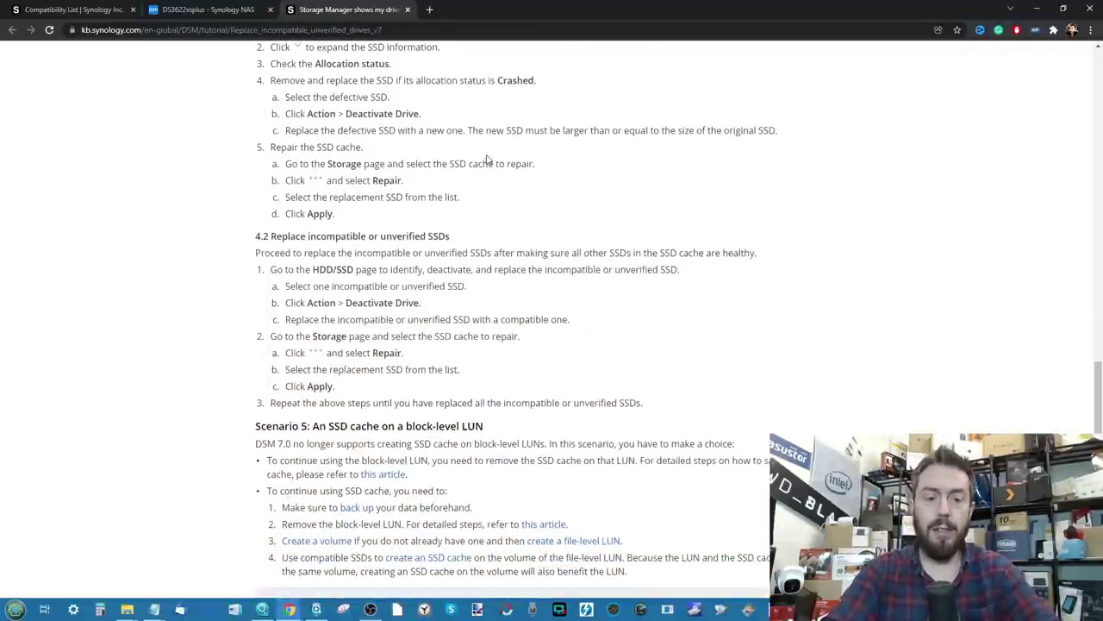
scroll(473, 158, down, 5)
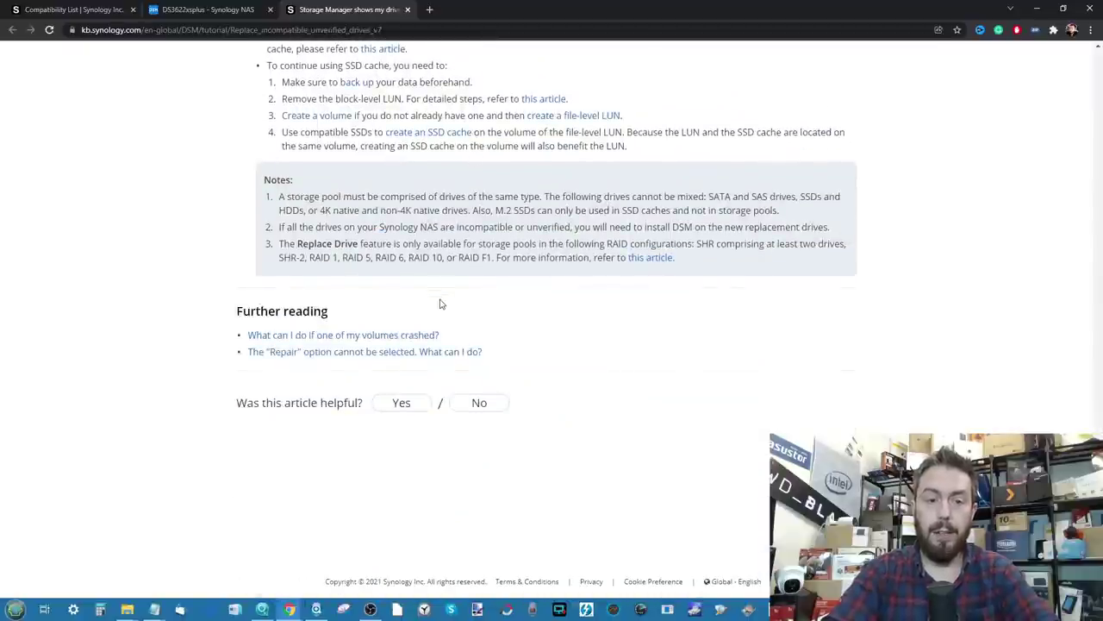
scroll(382, 357, up, 10)
scroll(379, 357, up, 10)
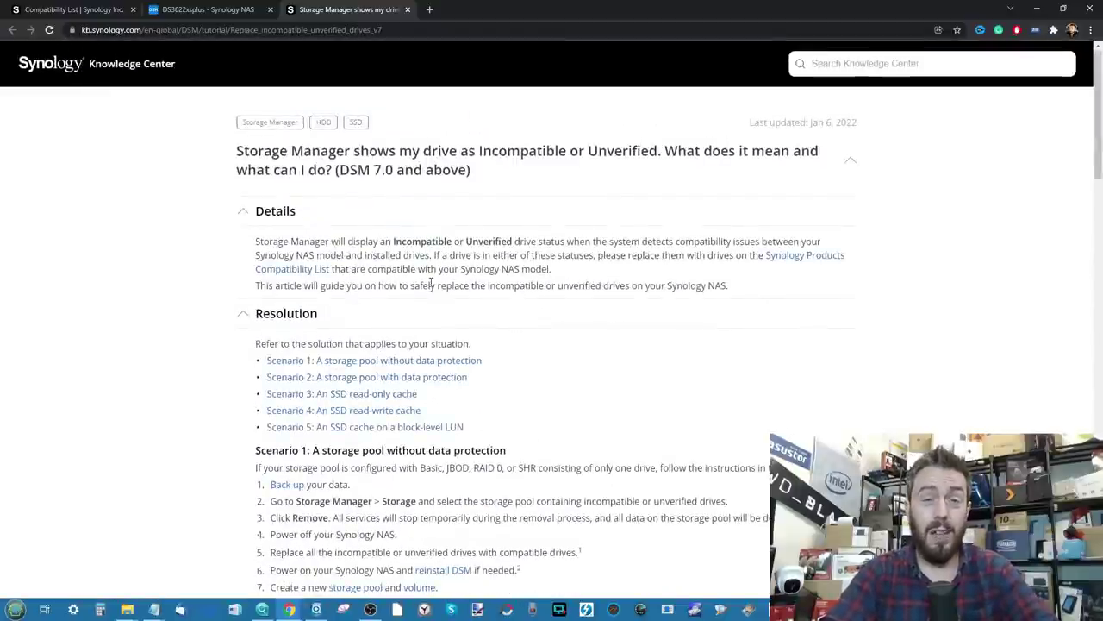
Recheck Storage Manager and the introduction of the DS3622xs+ HDD/SSD compatibility list
click(207, 9)
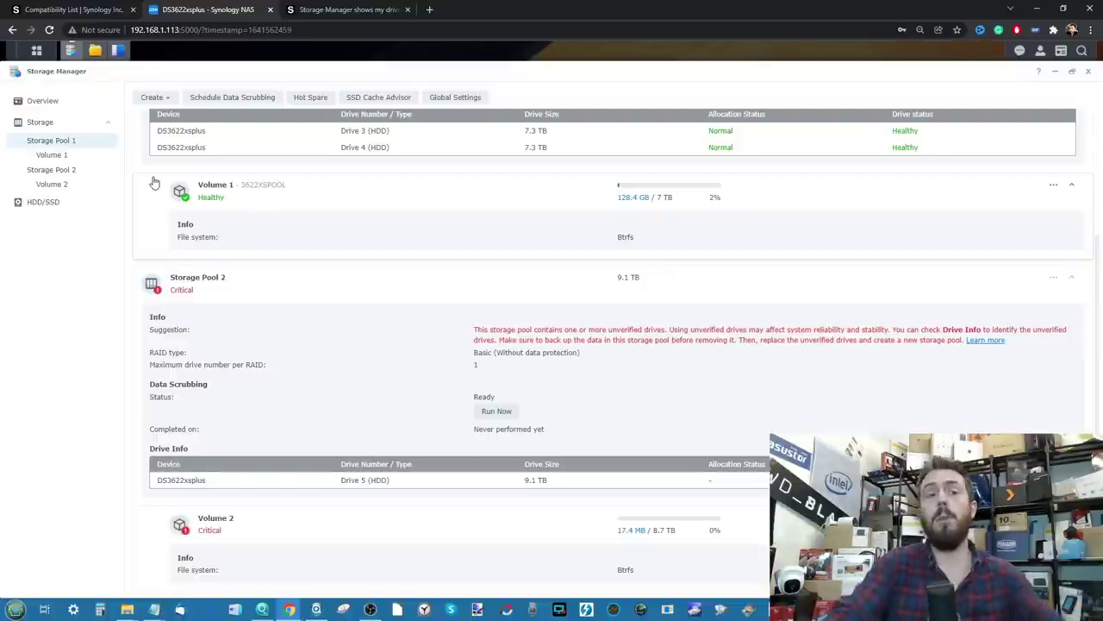
click(74, 10)
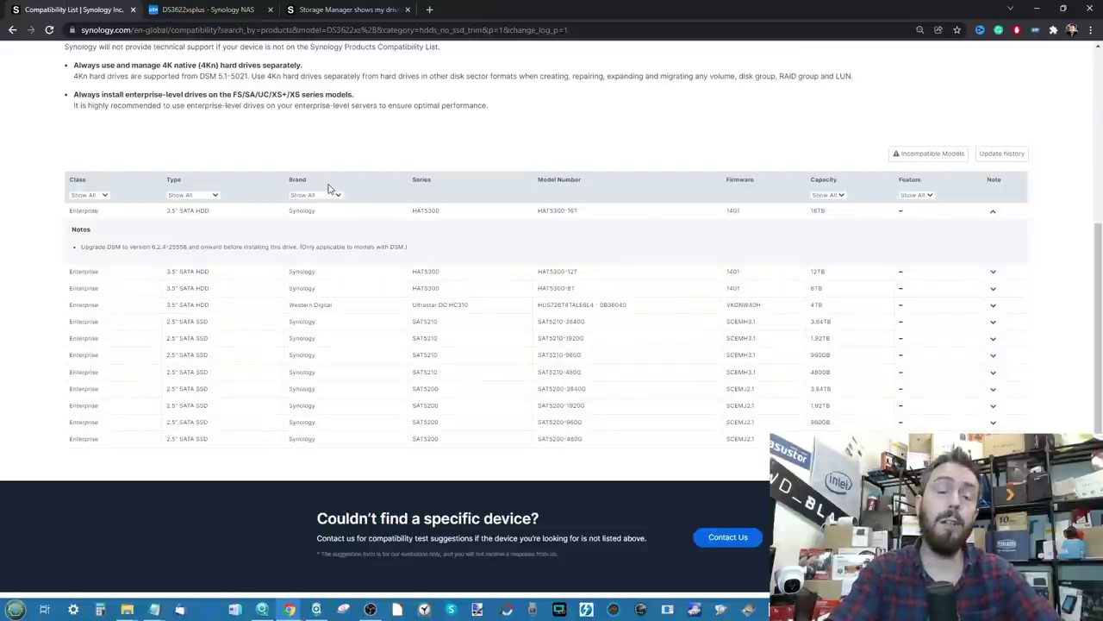
scroll(329, 189, up, 5)
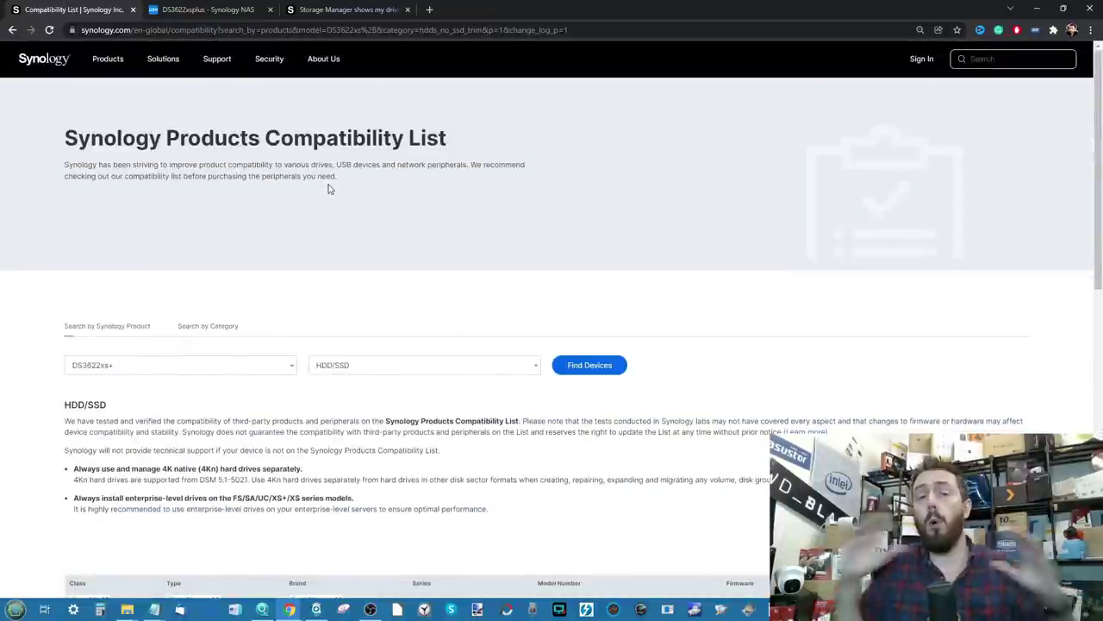